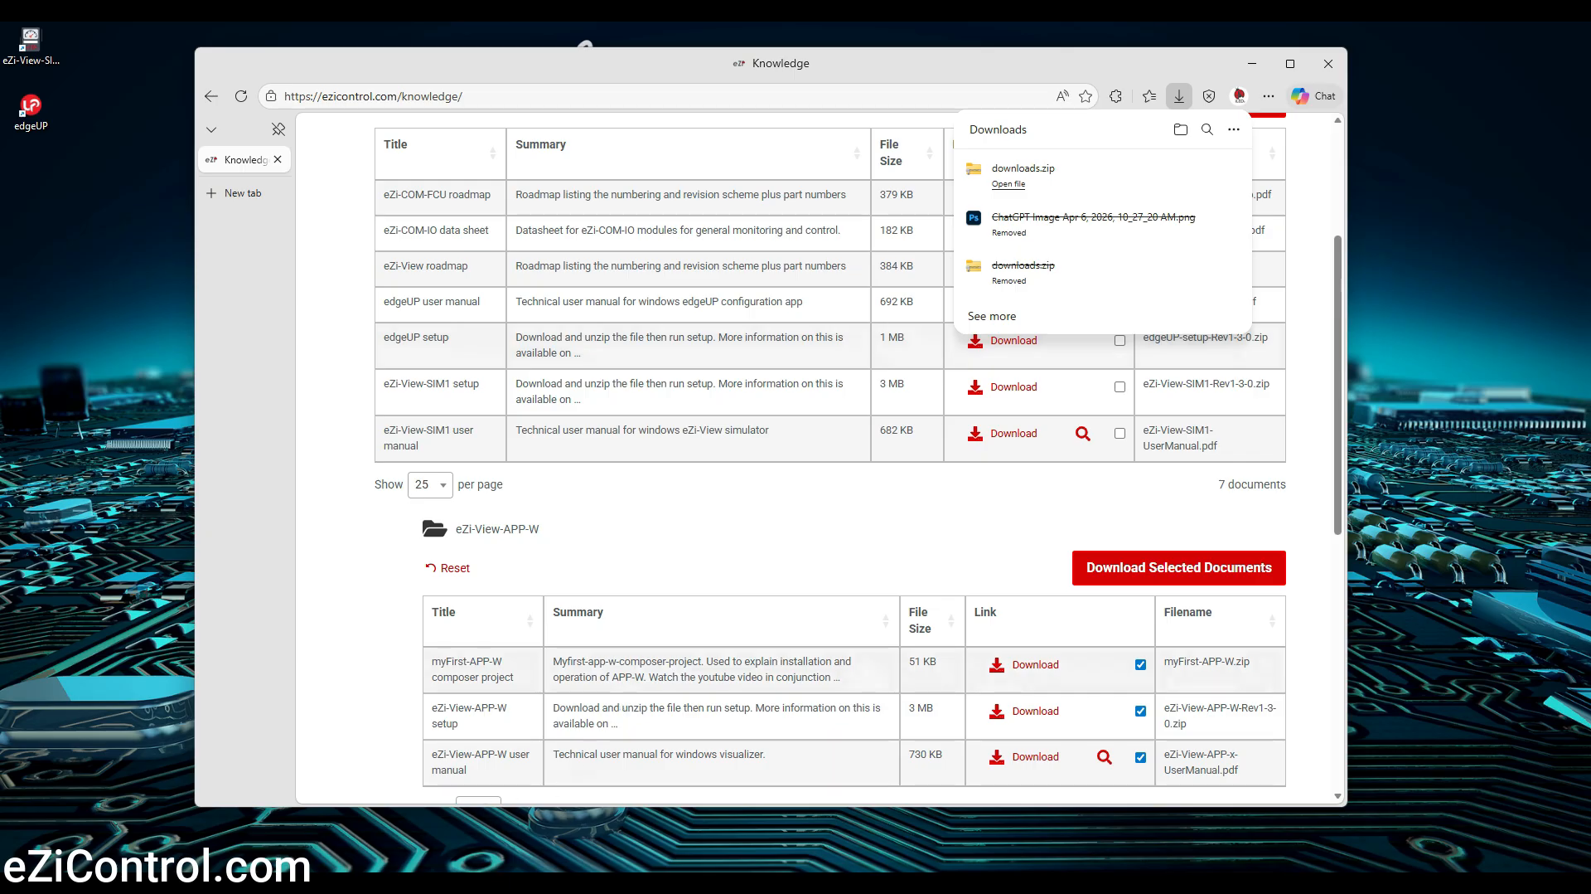
Open the downloaded downloads.zip in the Downloads folder and then the eZi-View-APP-W-Rev1-3-0.zip archive inside it
click(497, 882)
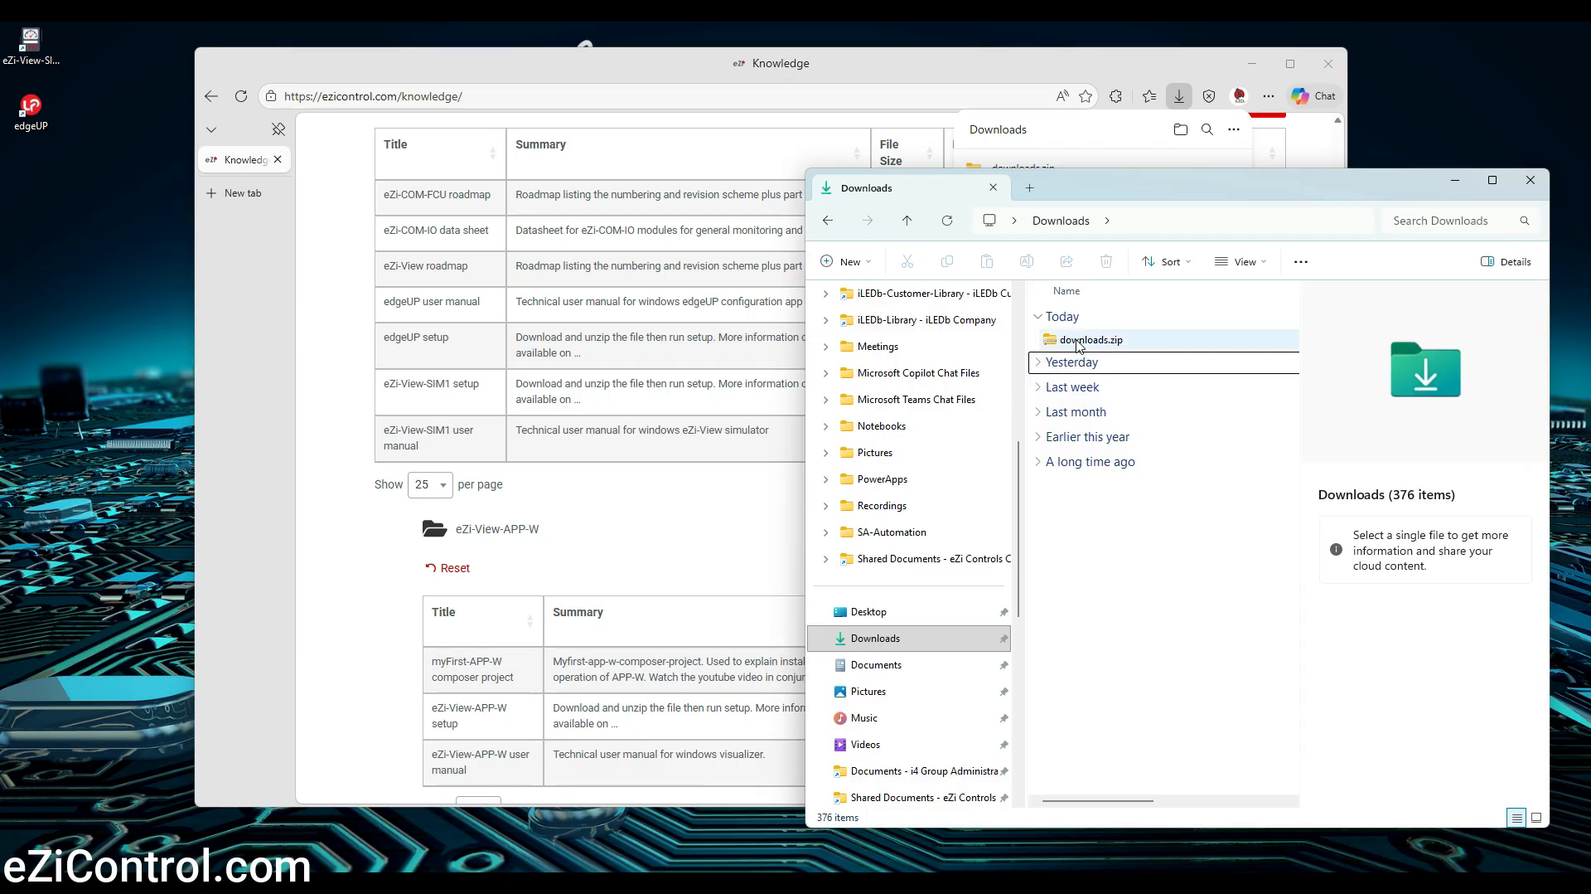
double_click(1079, 341)
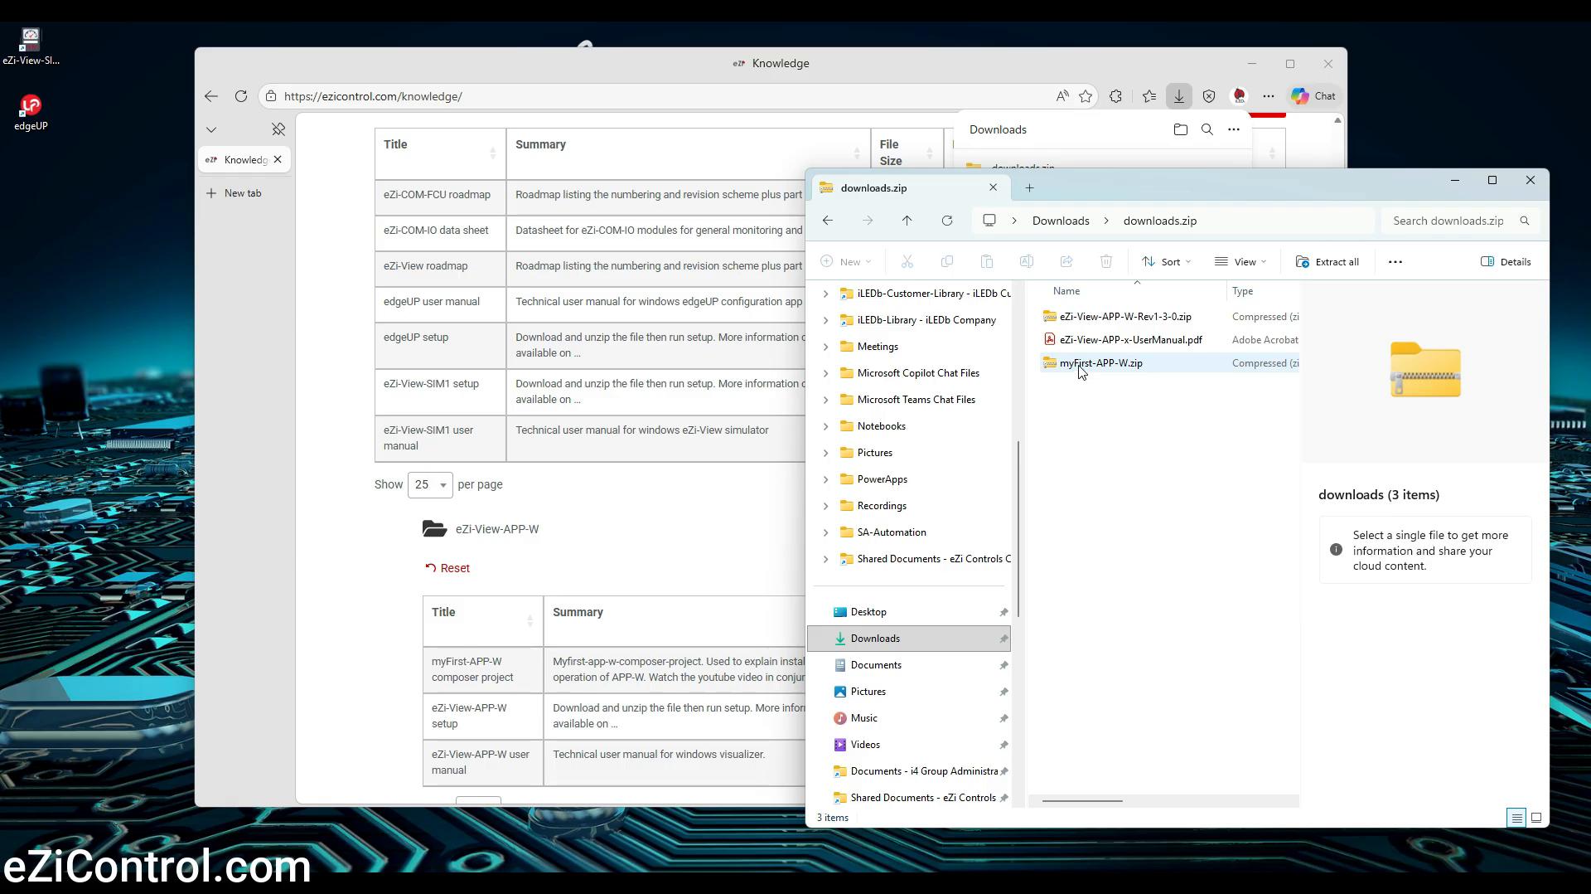
double_click(1072, 315)
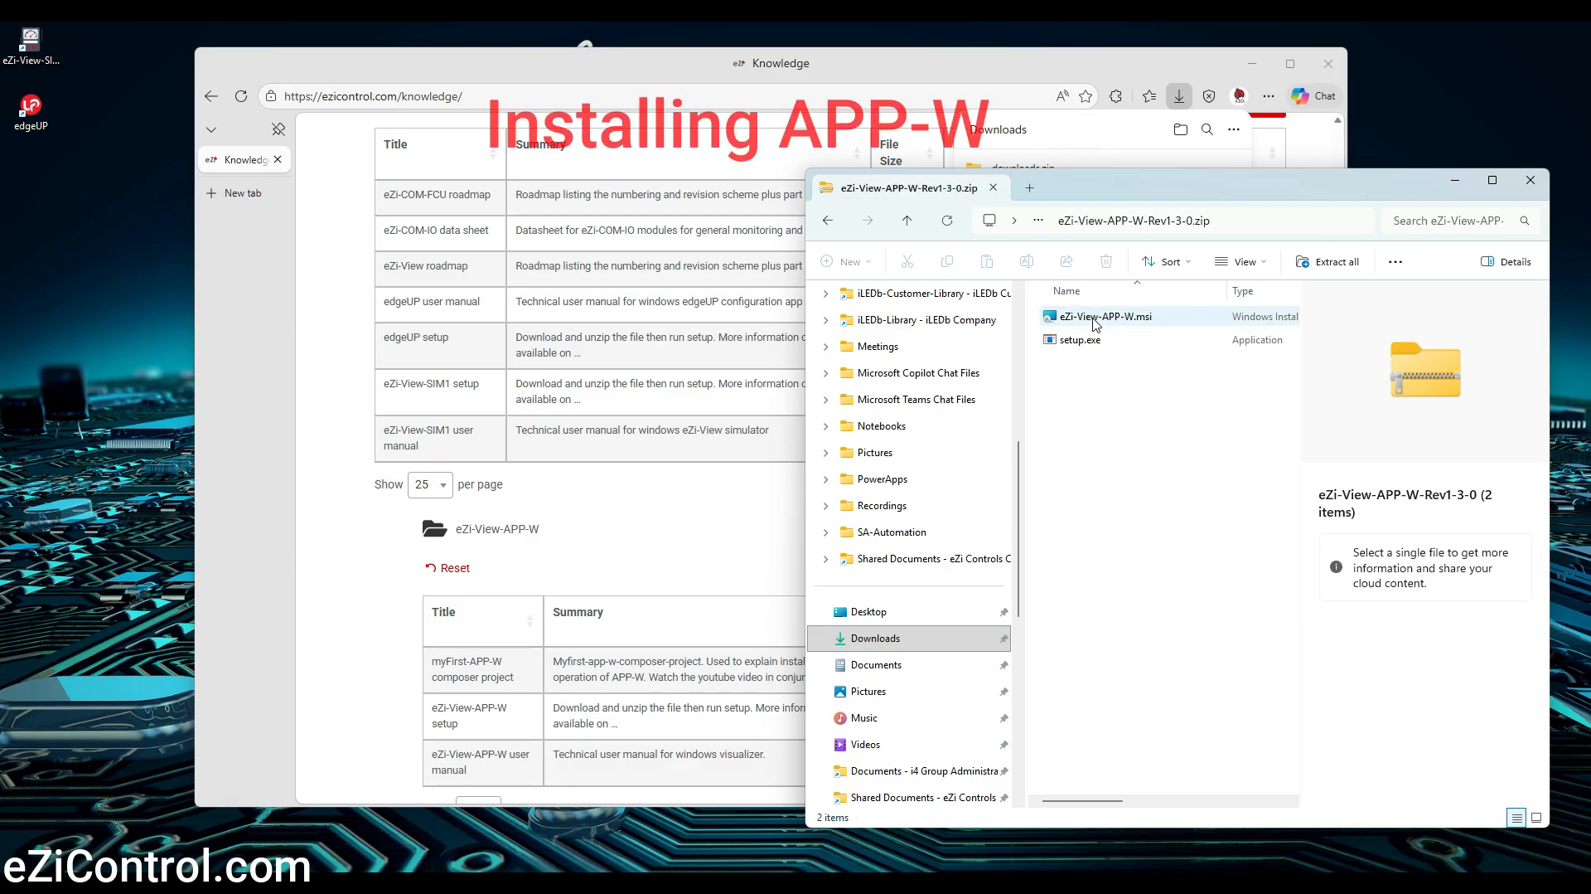
Run setup.exe, allow it past SmartScreen, and install eZi-View-APP-W to C:\Program Files\eZiControl\eZi-View-APP-W\ for Just me
double_click(1080, 341)
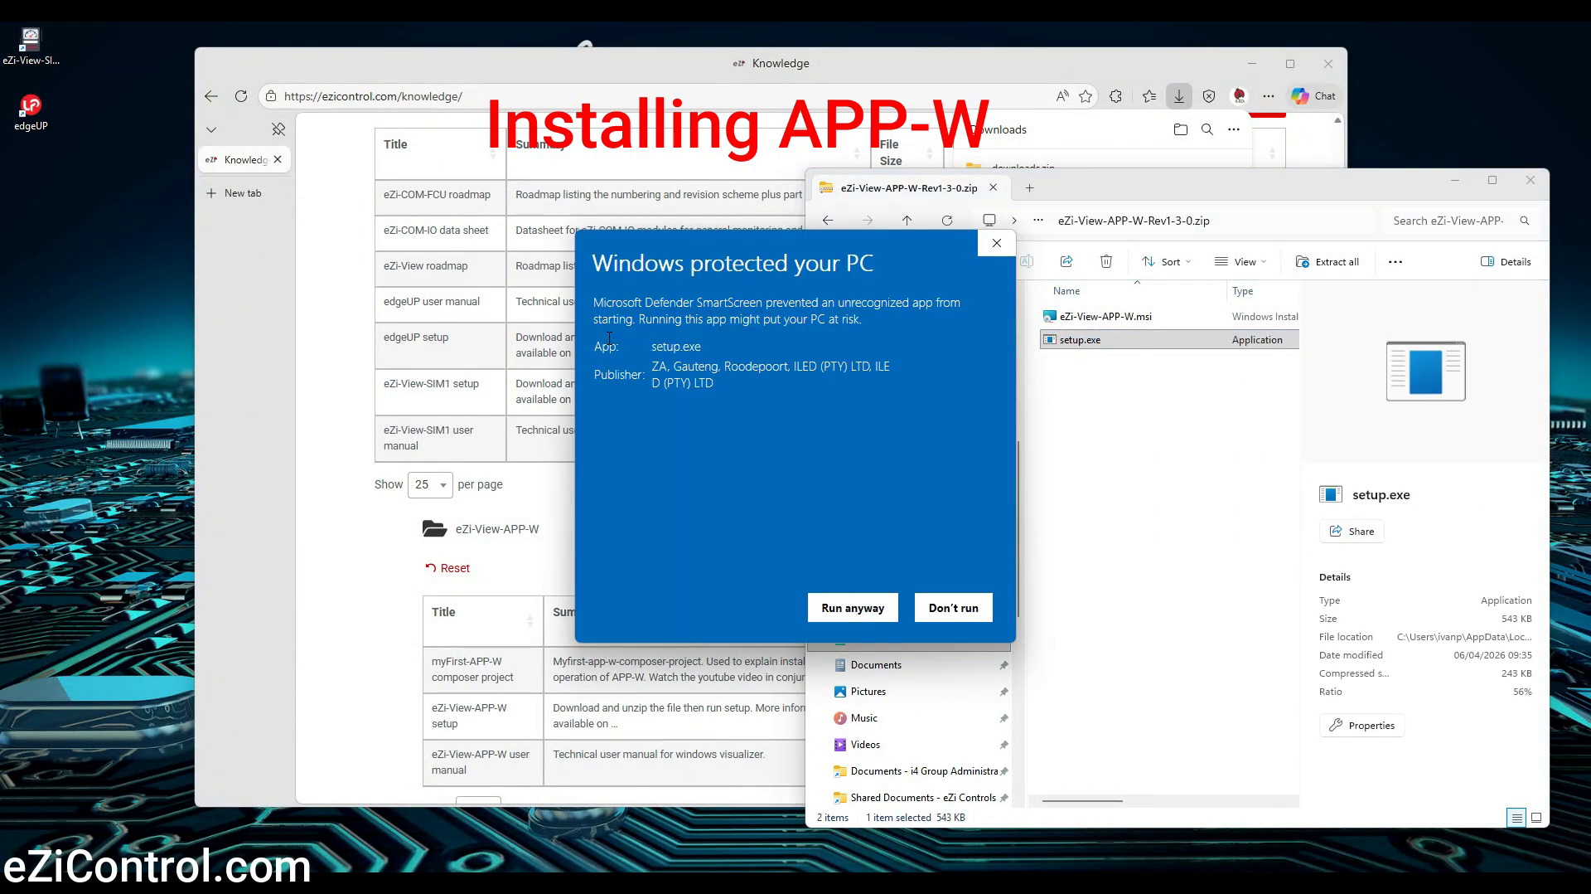
drag(725, 387, 598, 349)
click(853, 607)
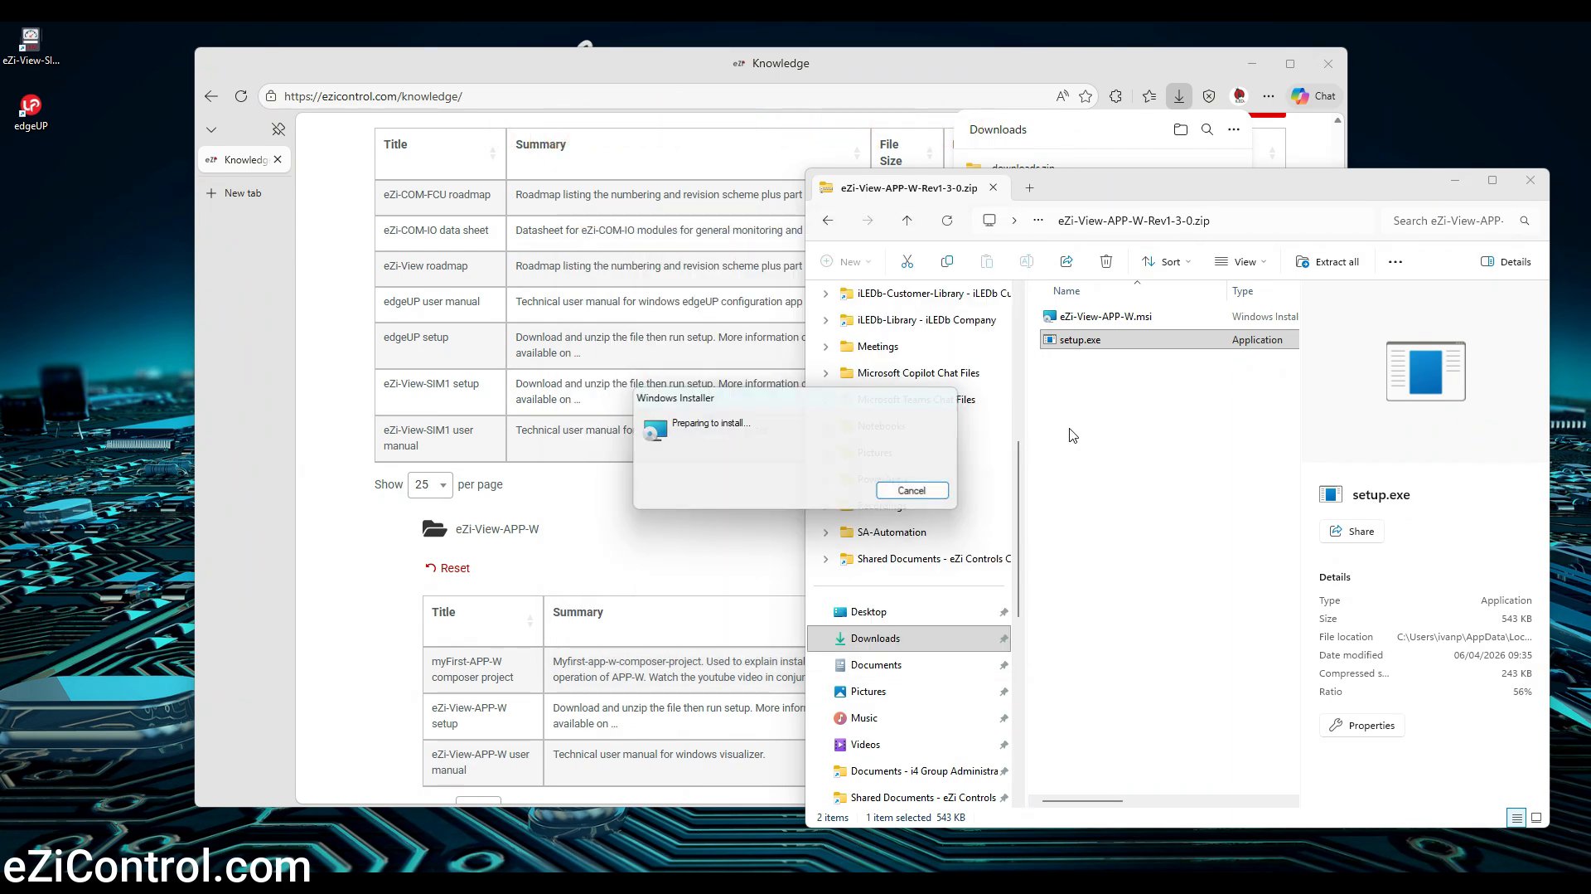
click(886, 598)
click(886, 598)
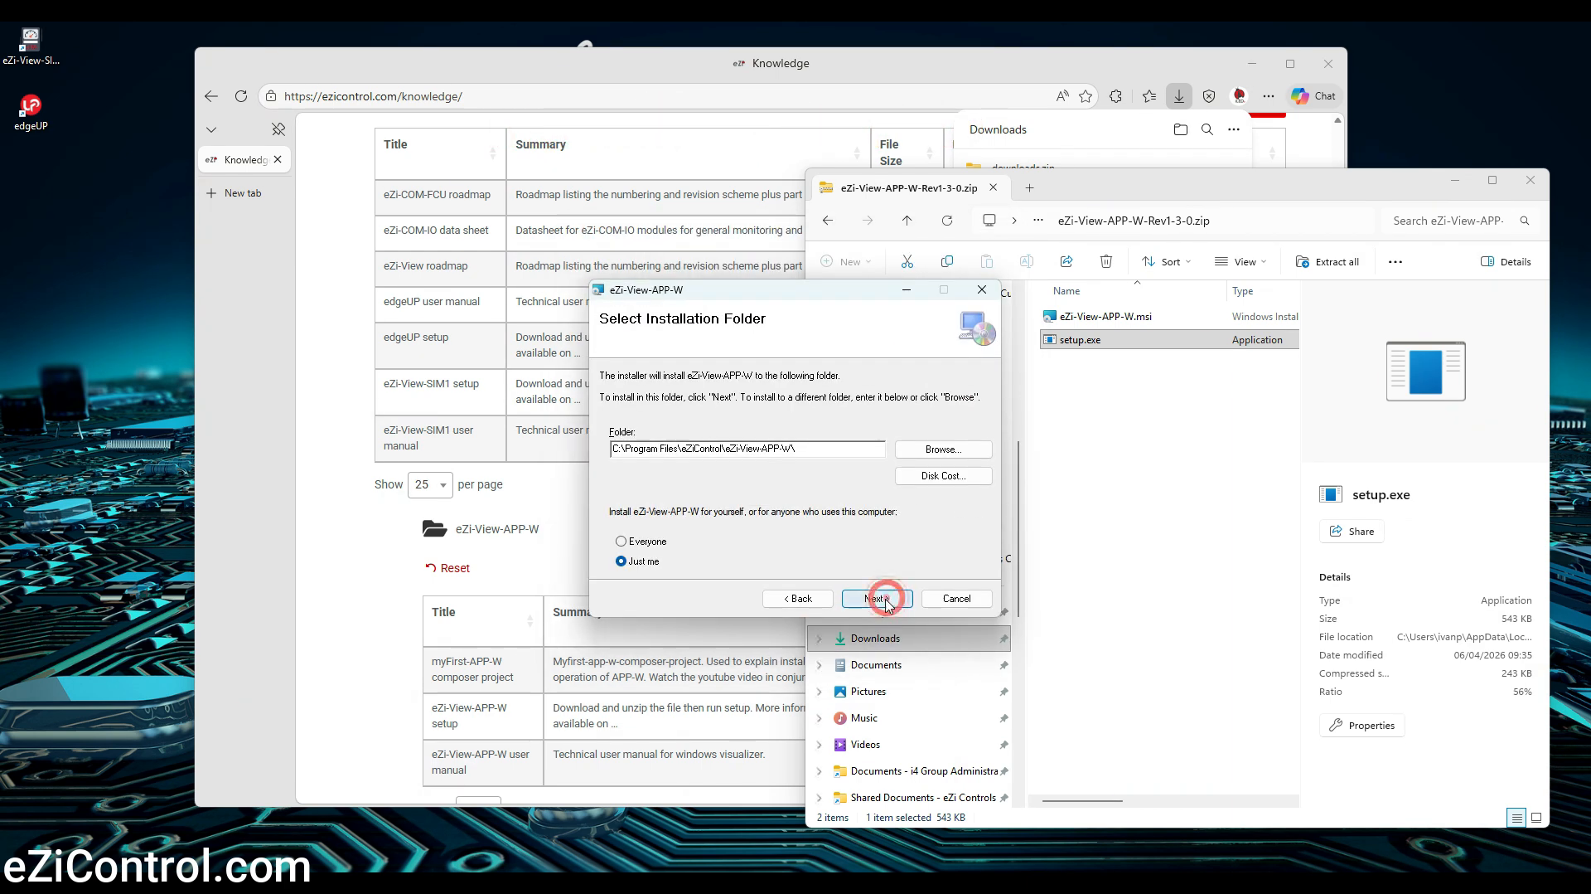
click(886, 598)
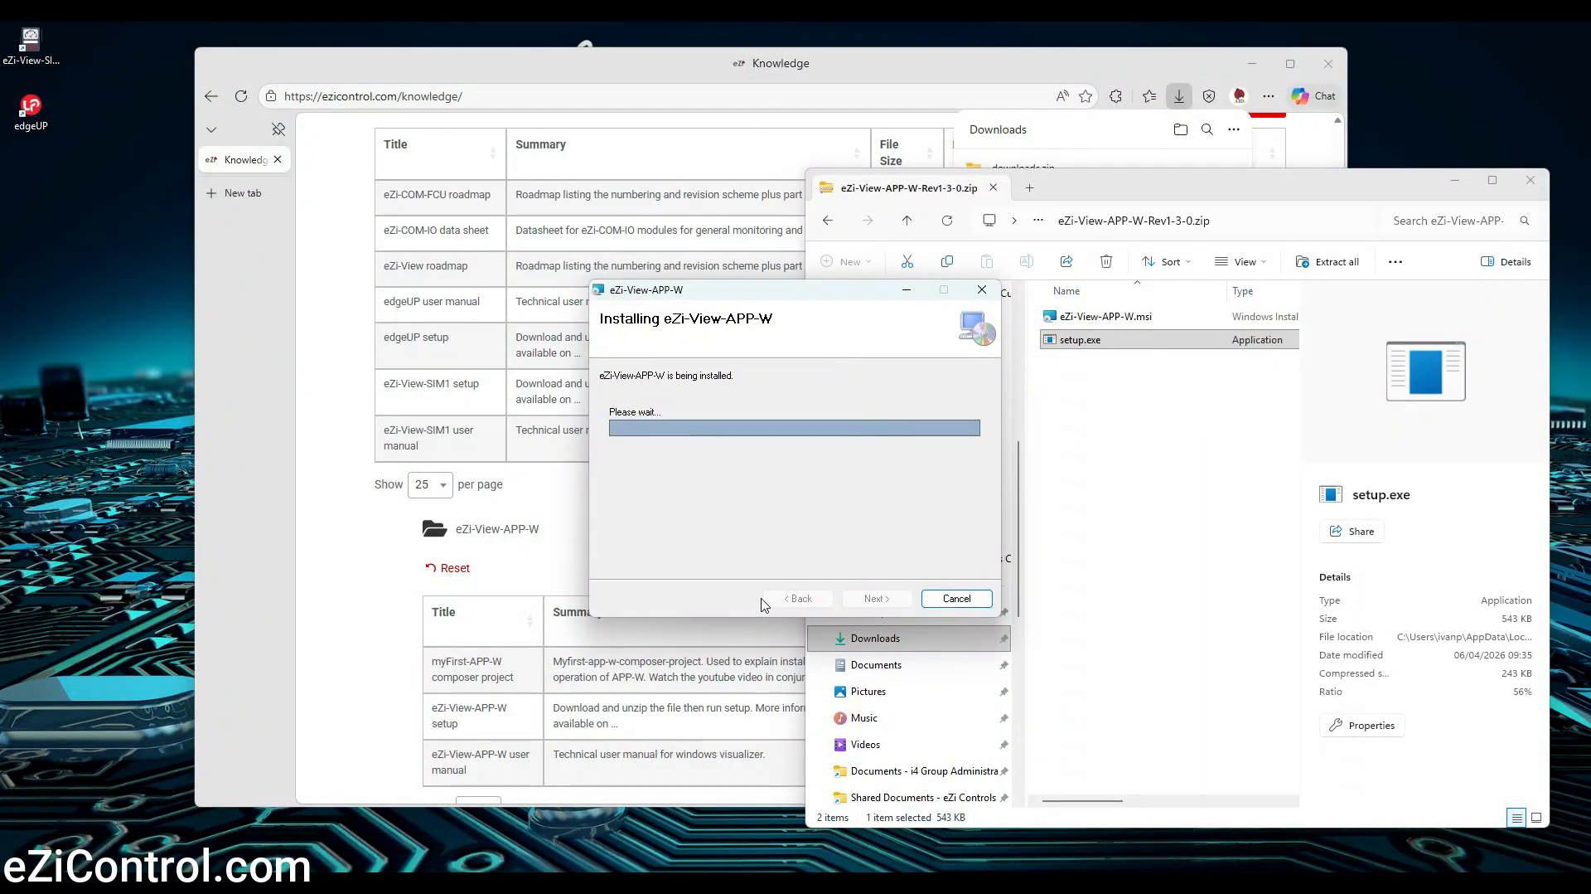
click(862, 598)
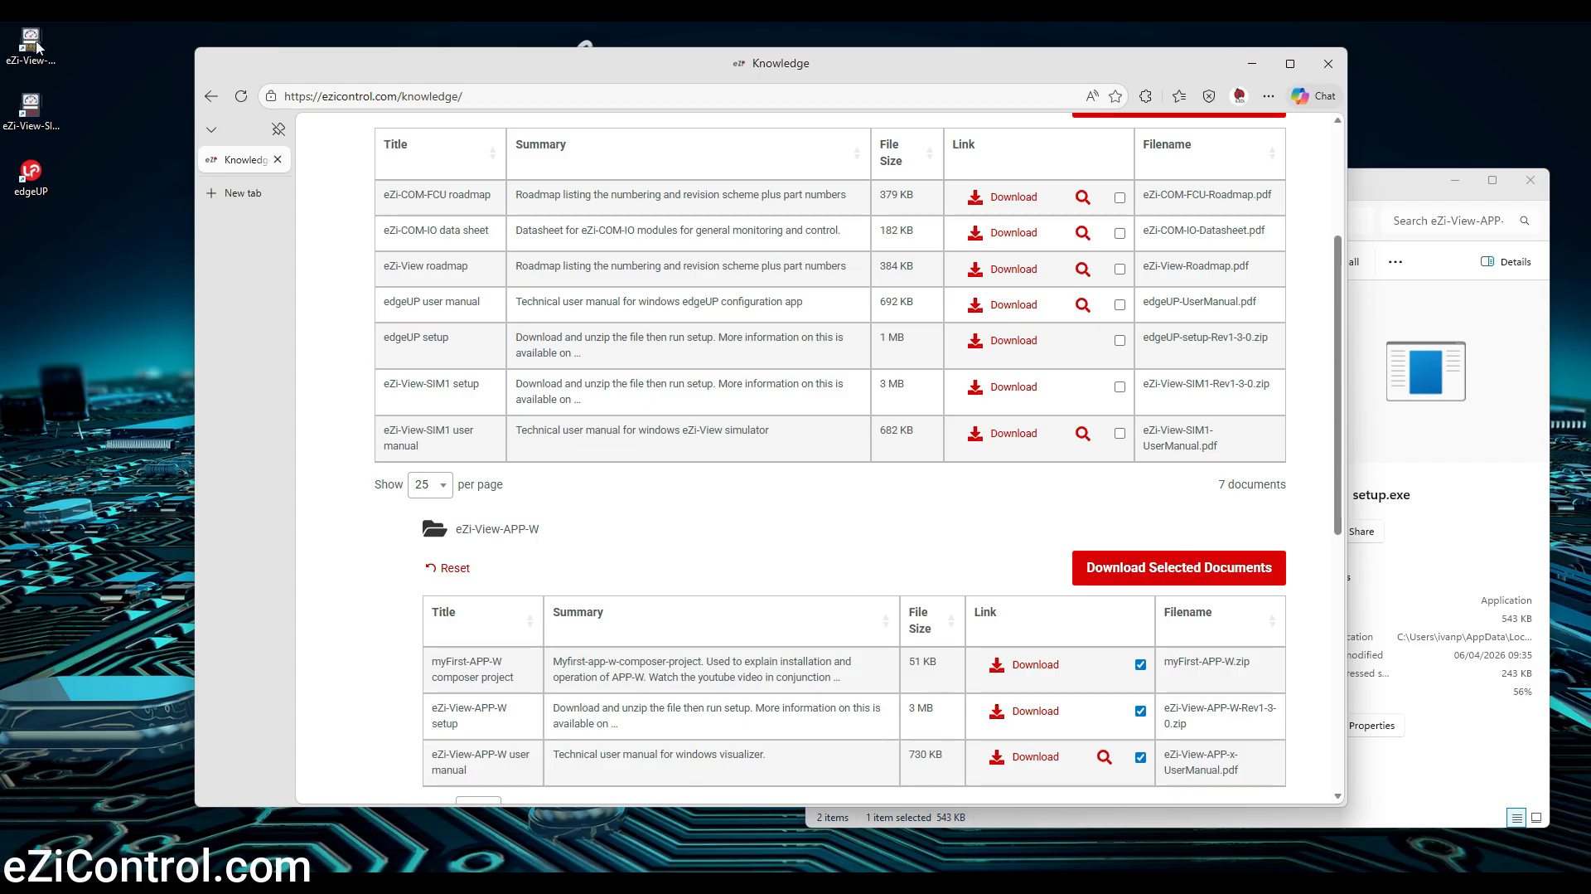
Import the project myFirst-APP-W.zip from the Downloads\downloads folder into edgeUP Composer
click(33, 51)
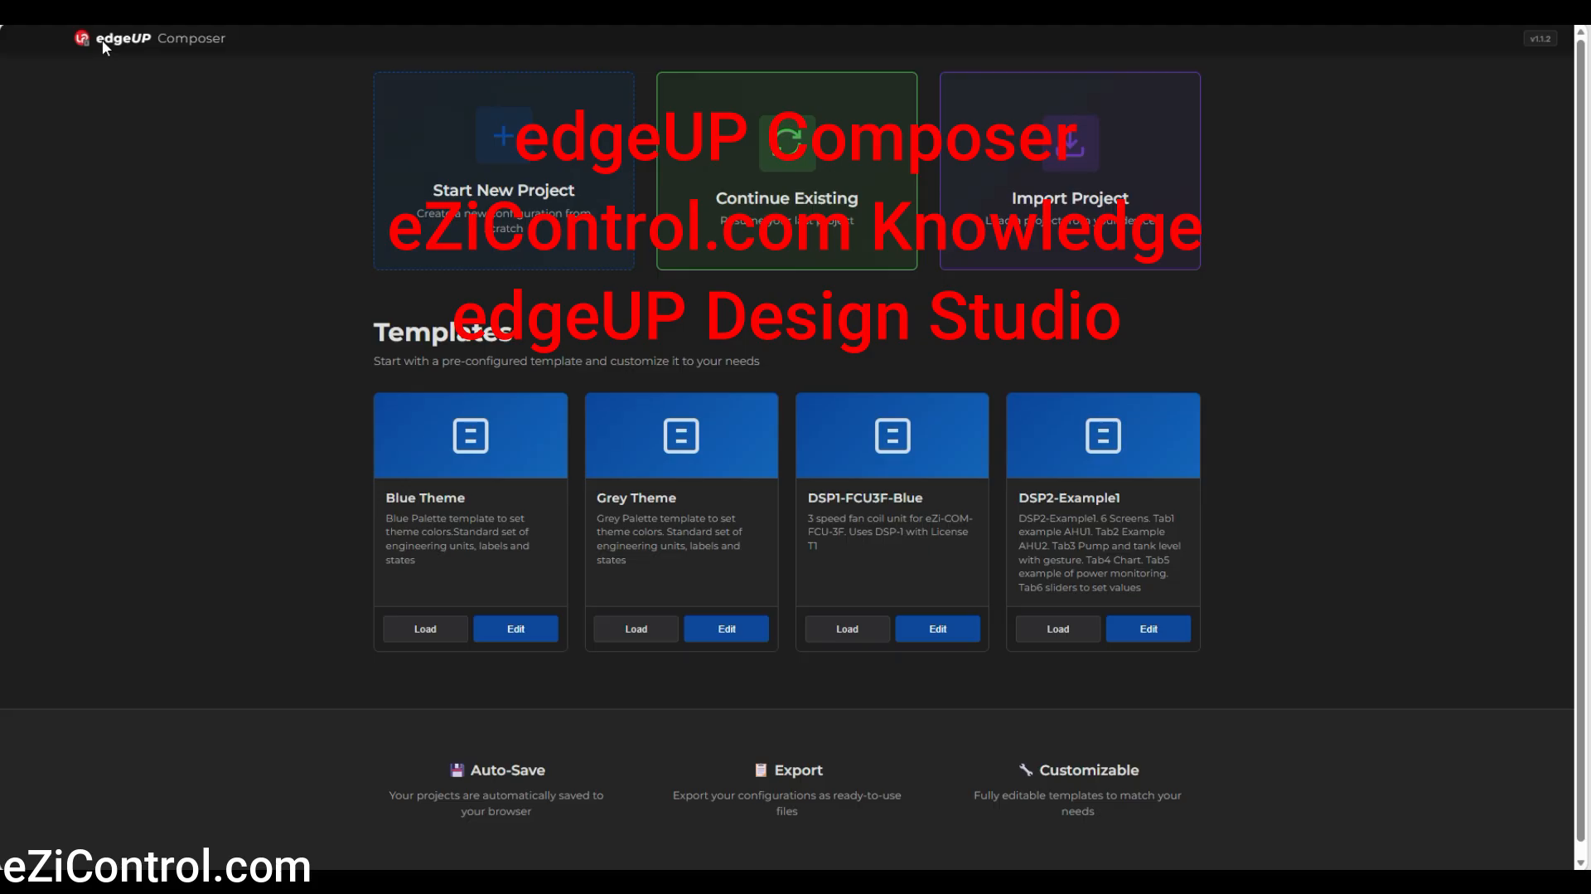
click(1065, 176)
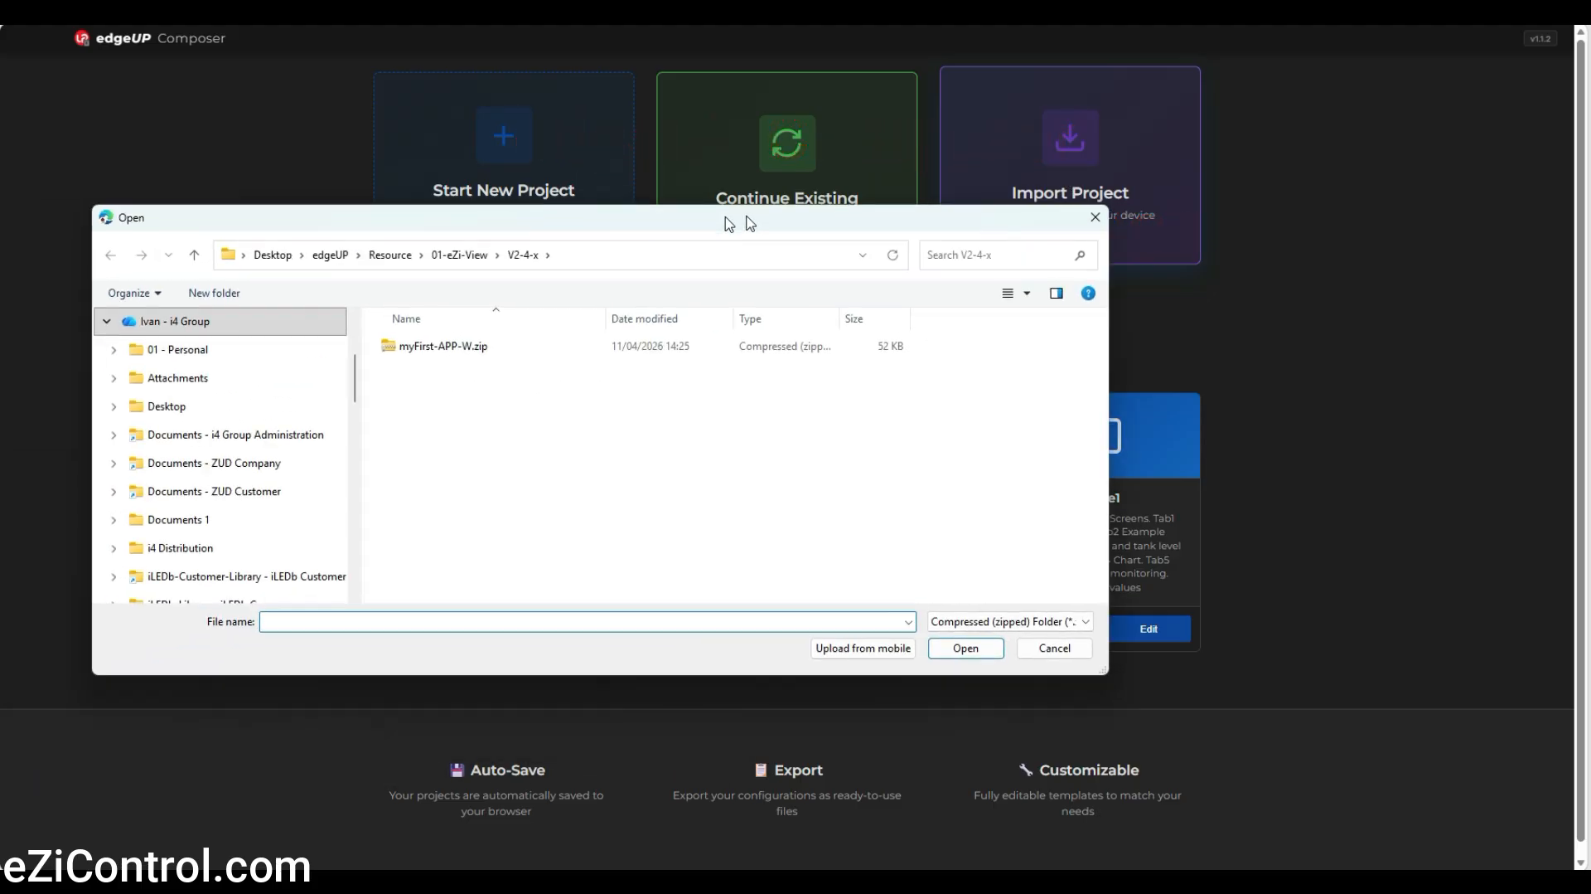
drag(728, 219, 888, 207)
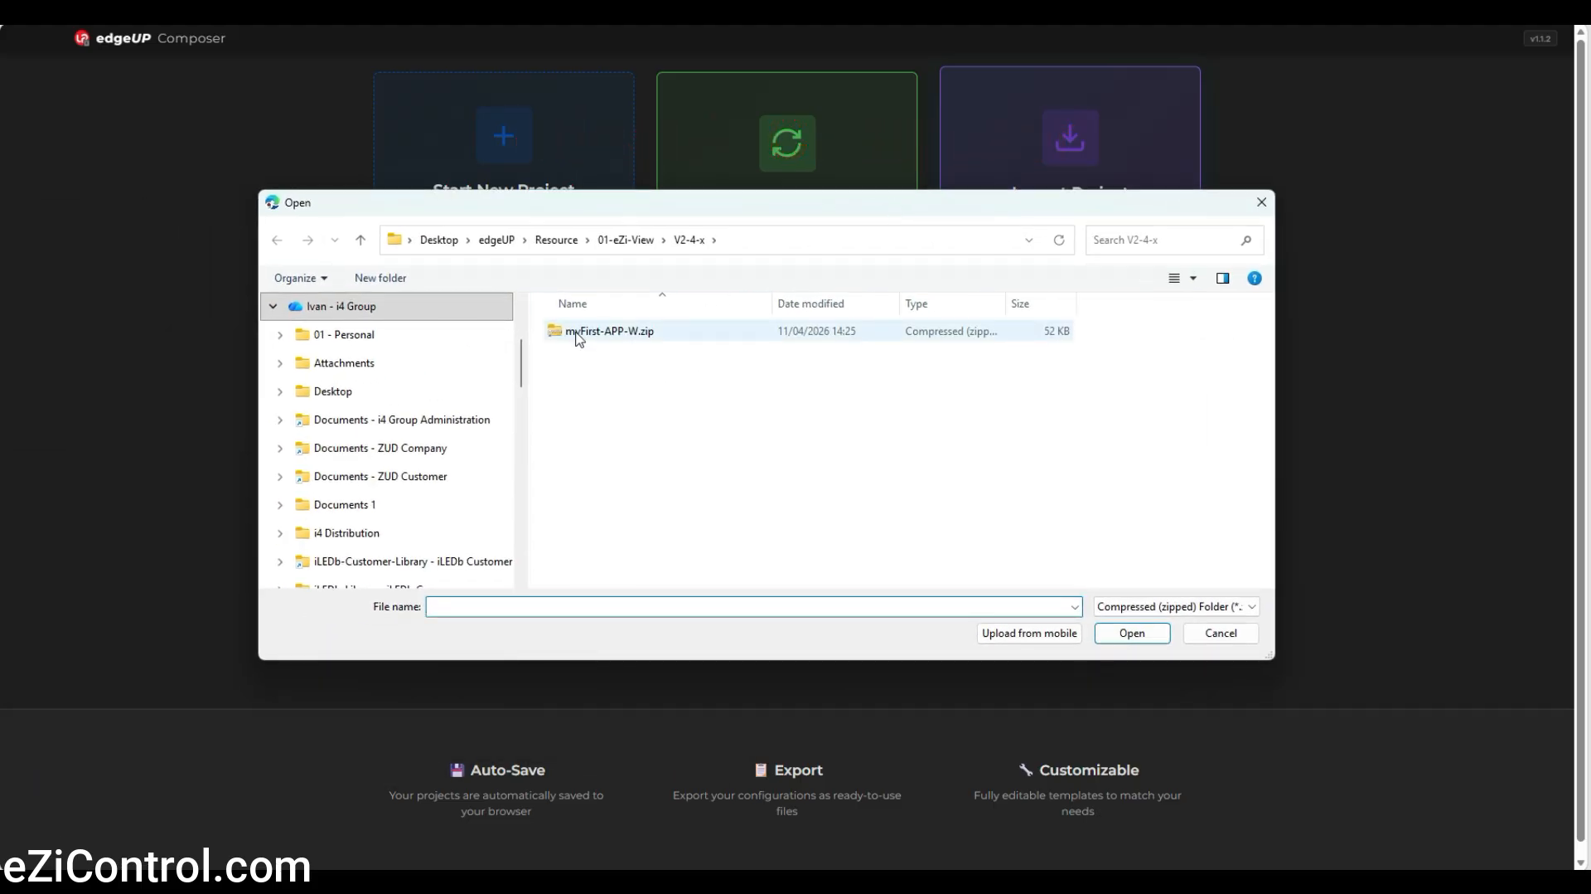
scroll(408, 393, down, 5)
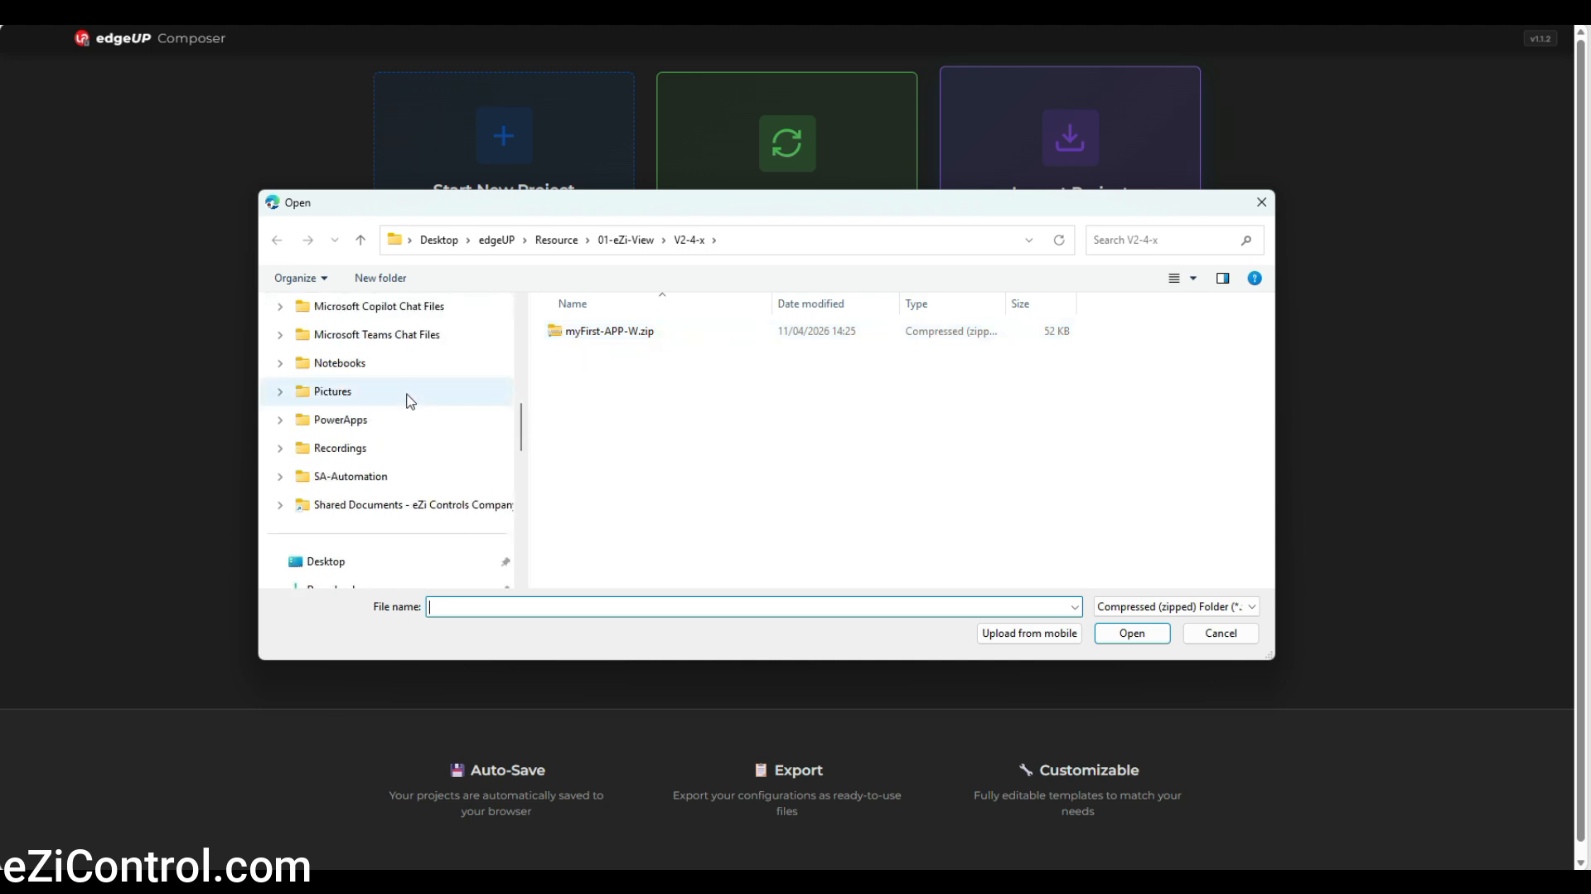
scroll(409, 398, down, 1)
click(311, 504)
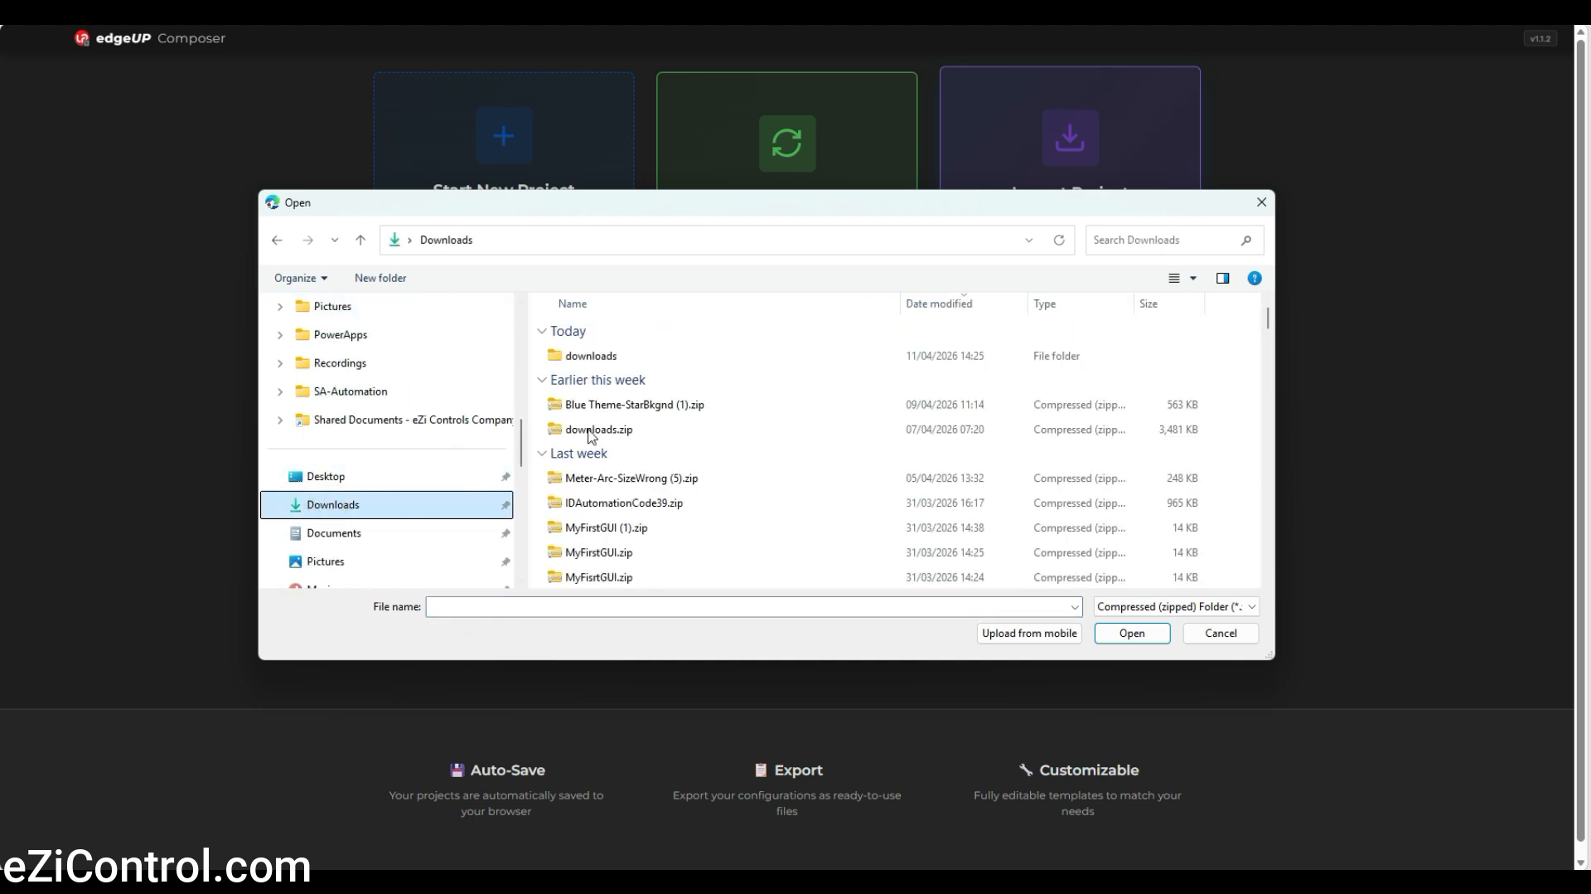
click(554, 358)
double_click(554, 358)
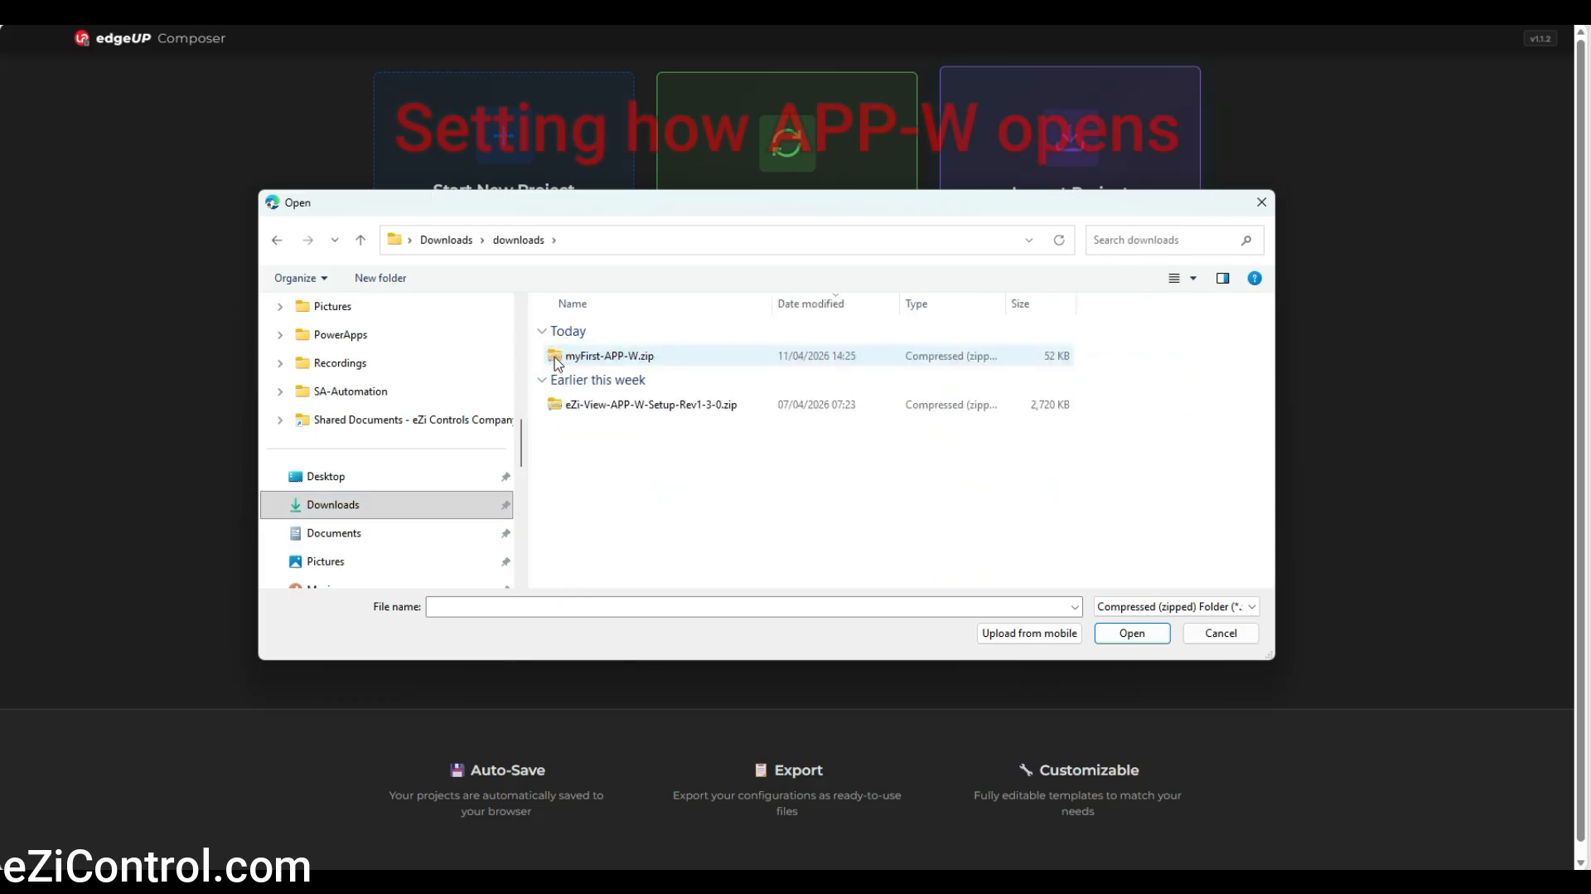
double_click(555, 356)
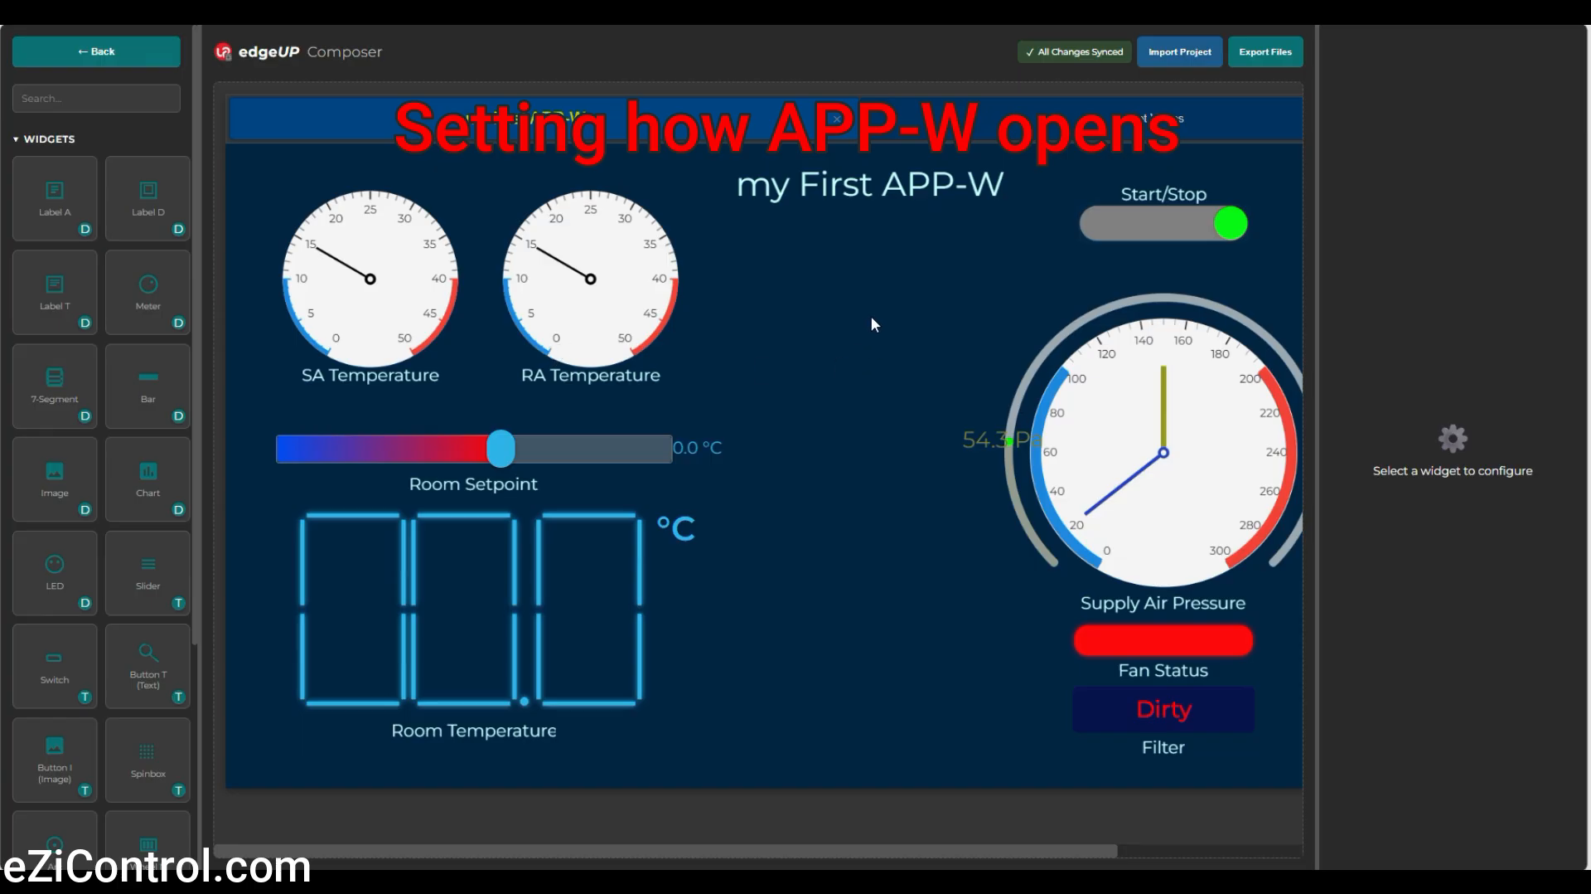
click(872, 317)
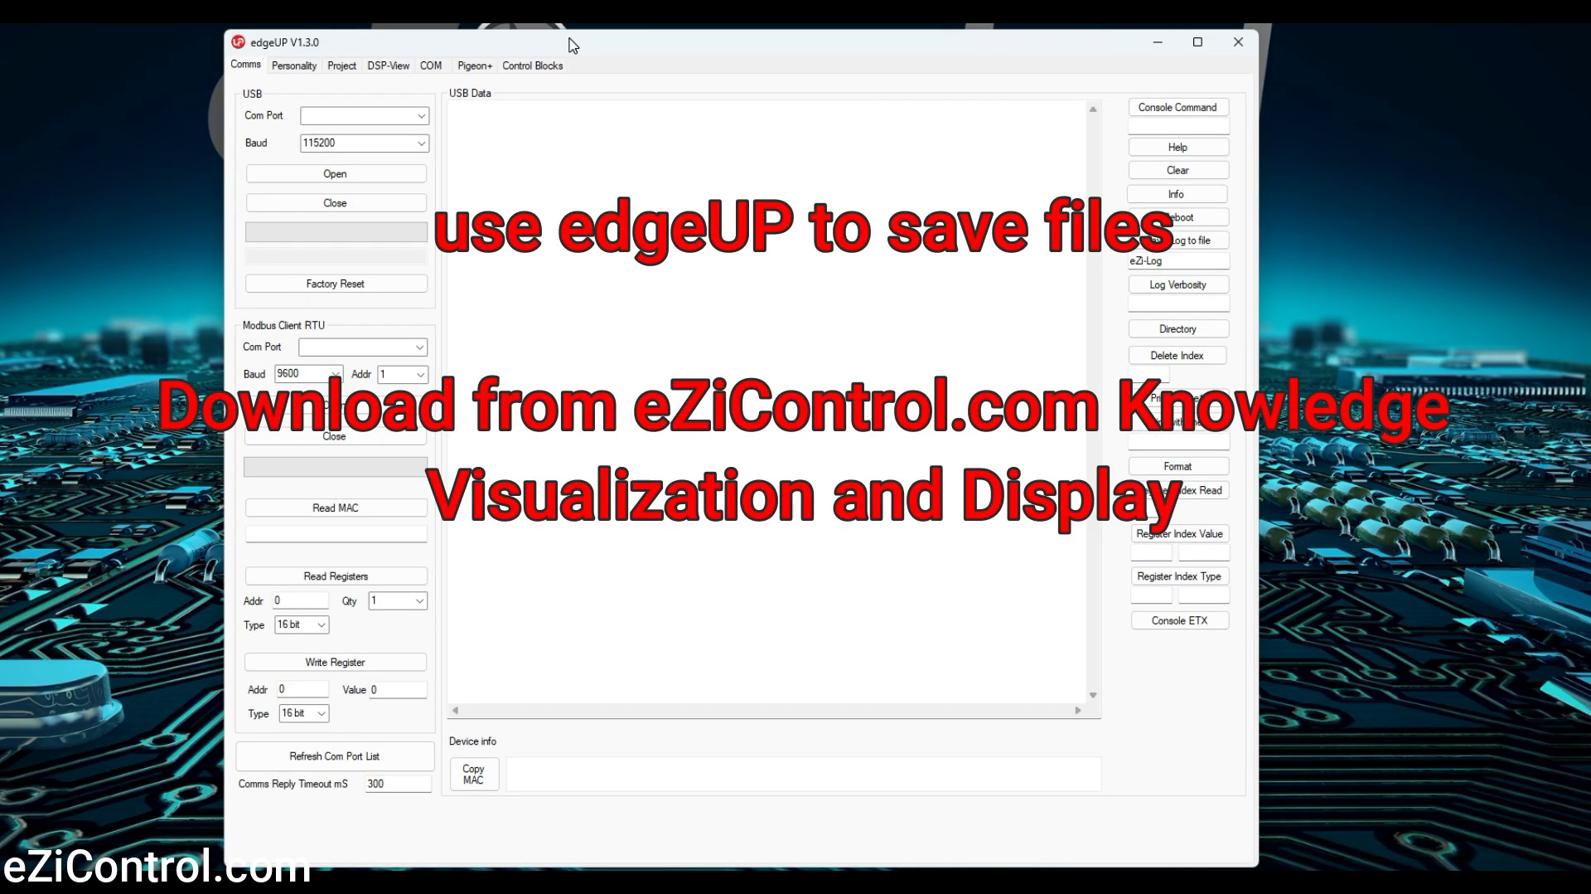
Try to copy the Composer project myFirst-APP-W (1).zip into the APP-W folder from edgeUP's project section
click(347, 67)
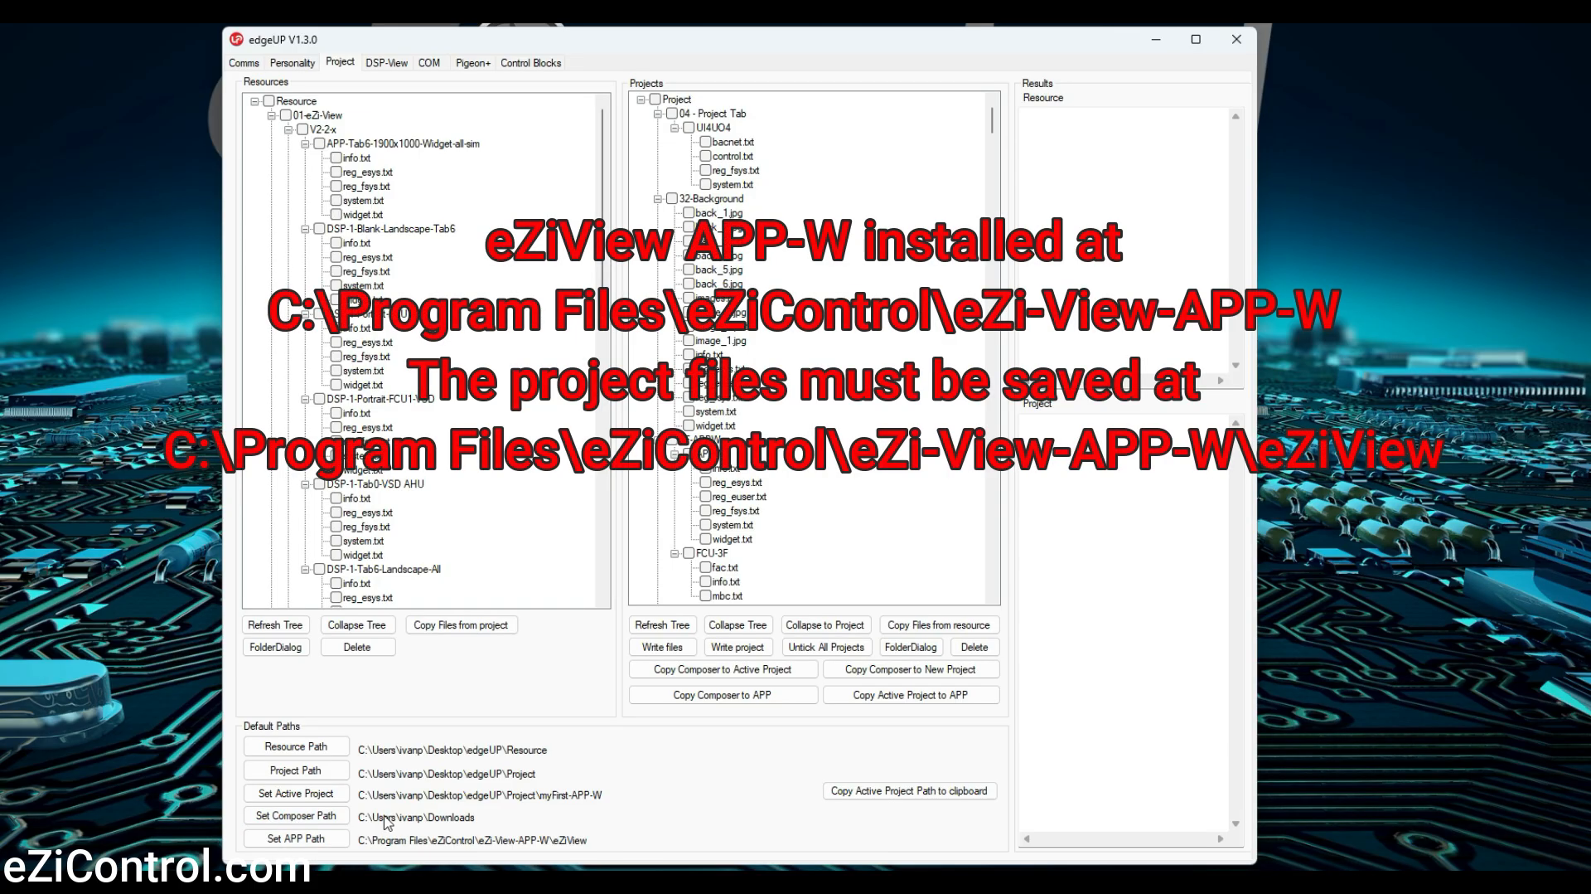
click(747, 701)
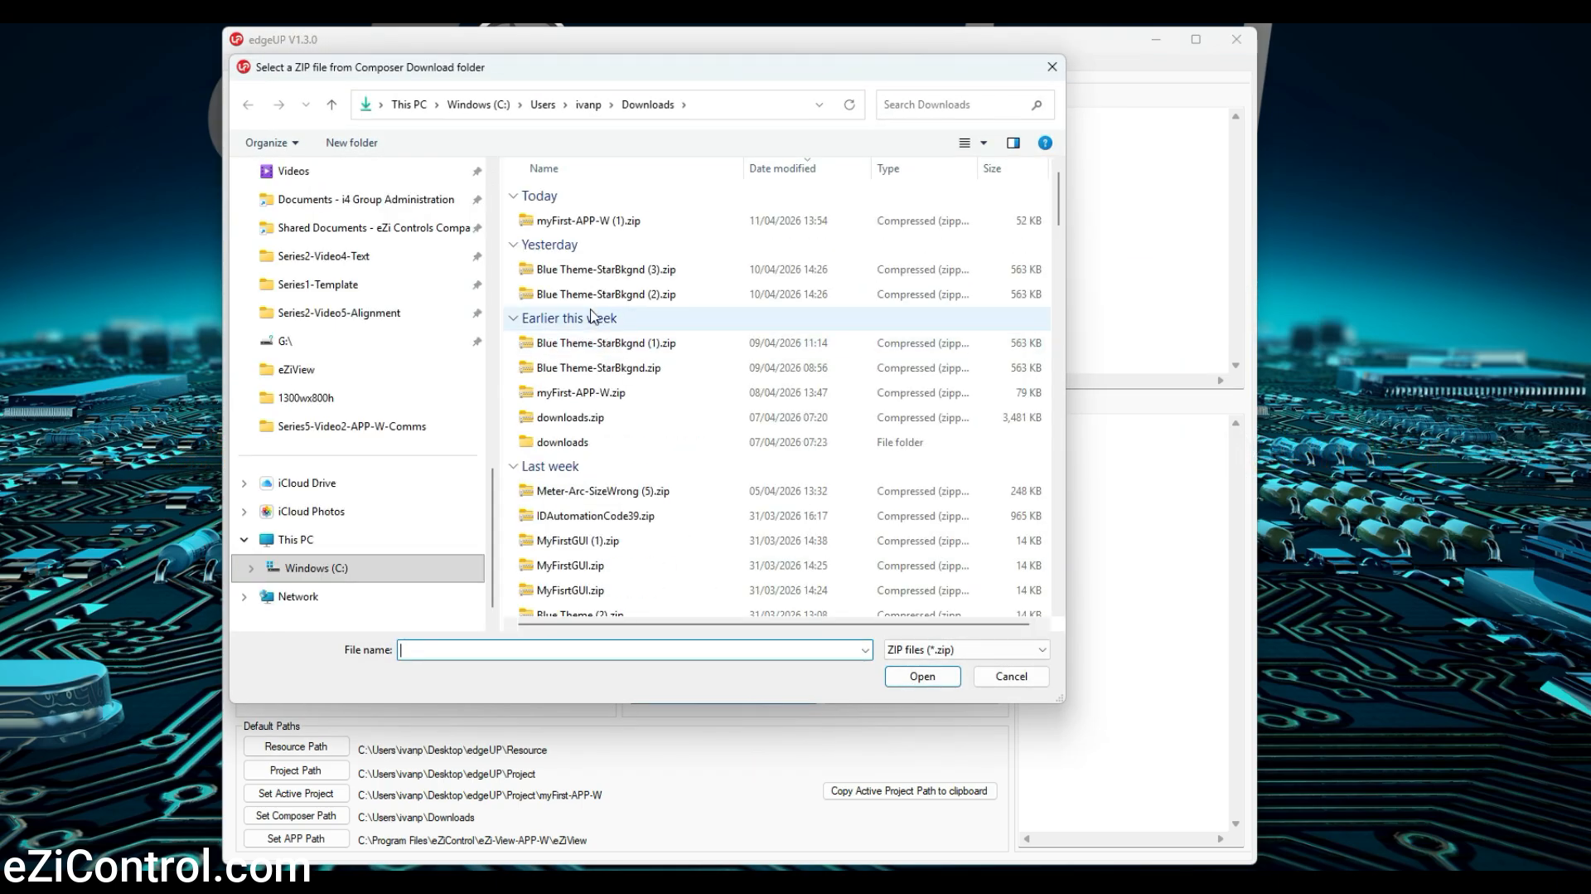
double_click(561, 221)
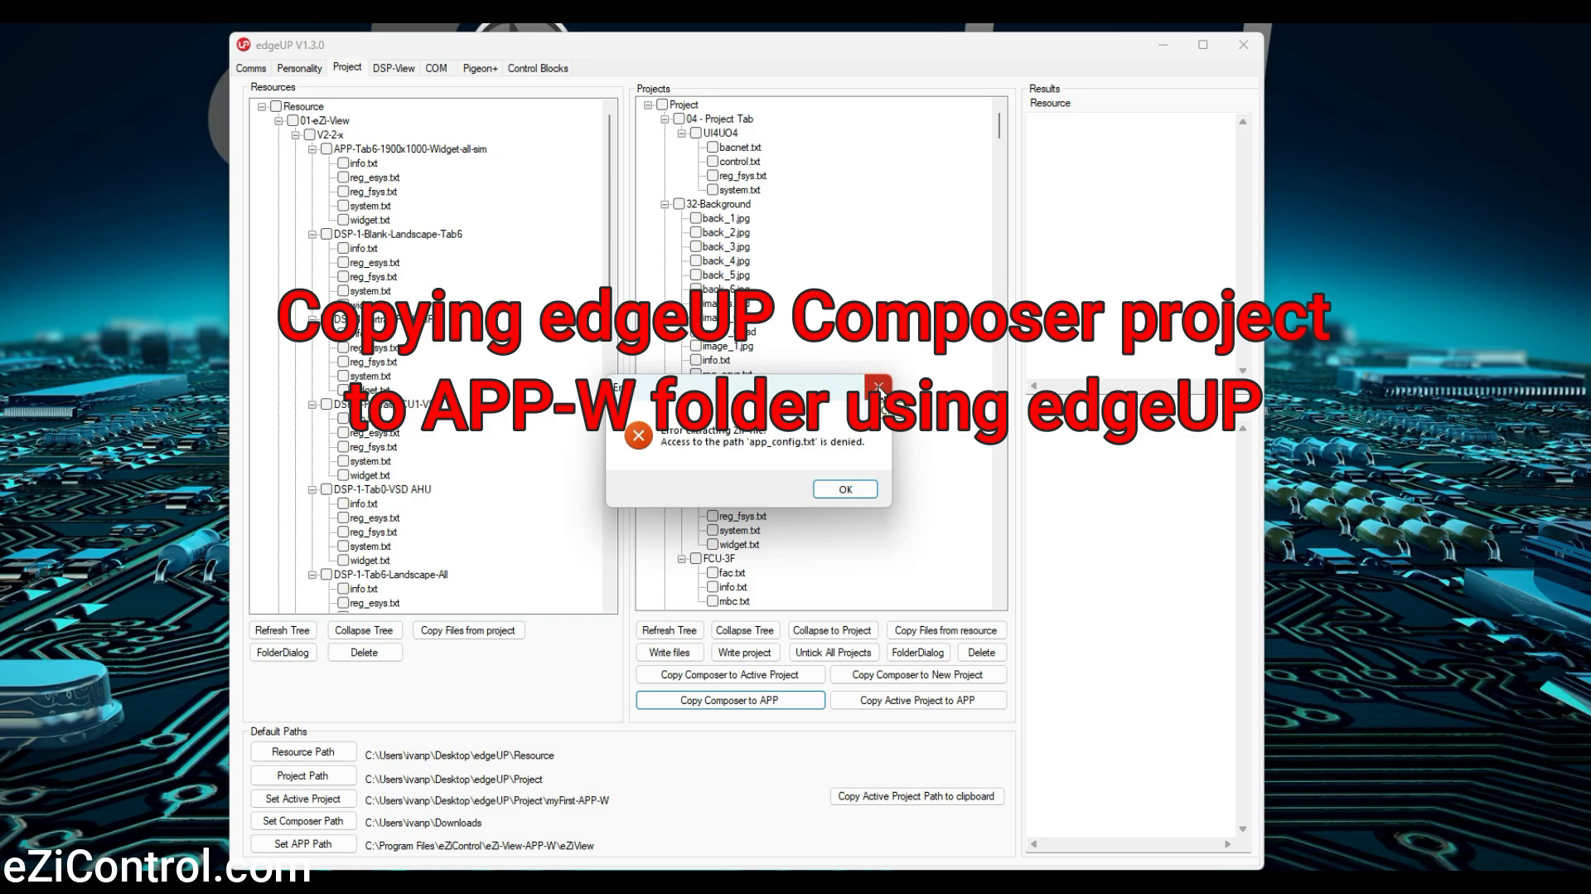
click(862, 489)
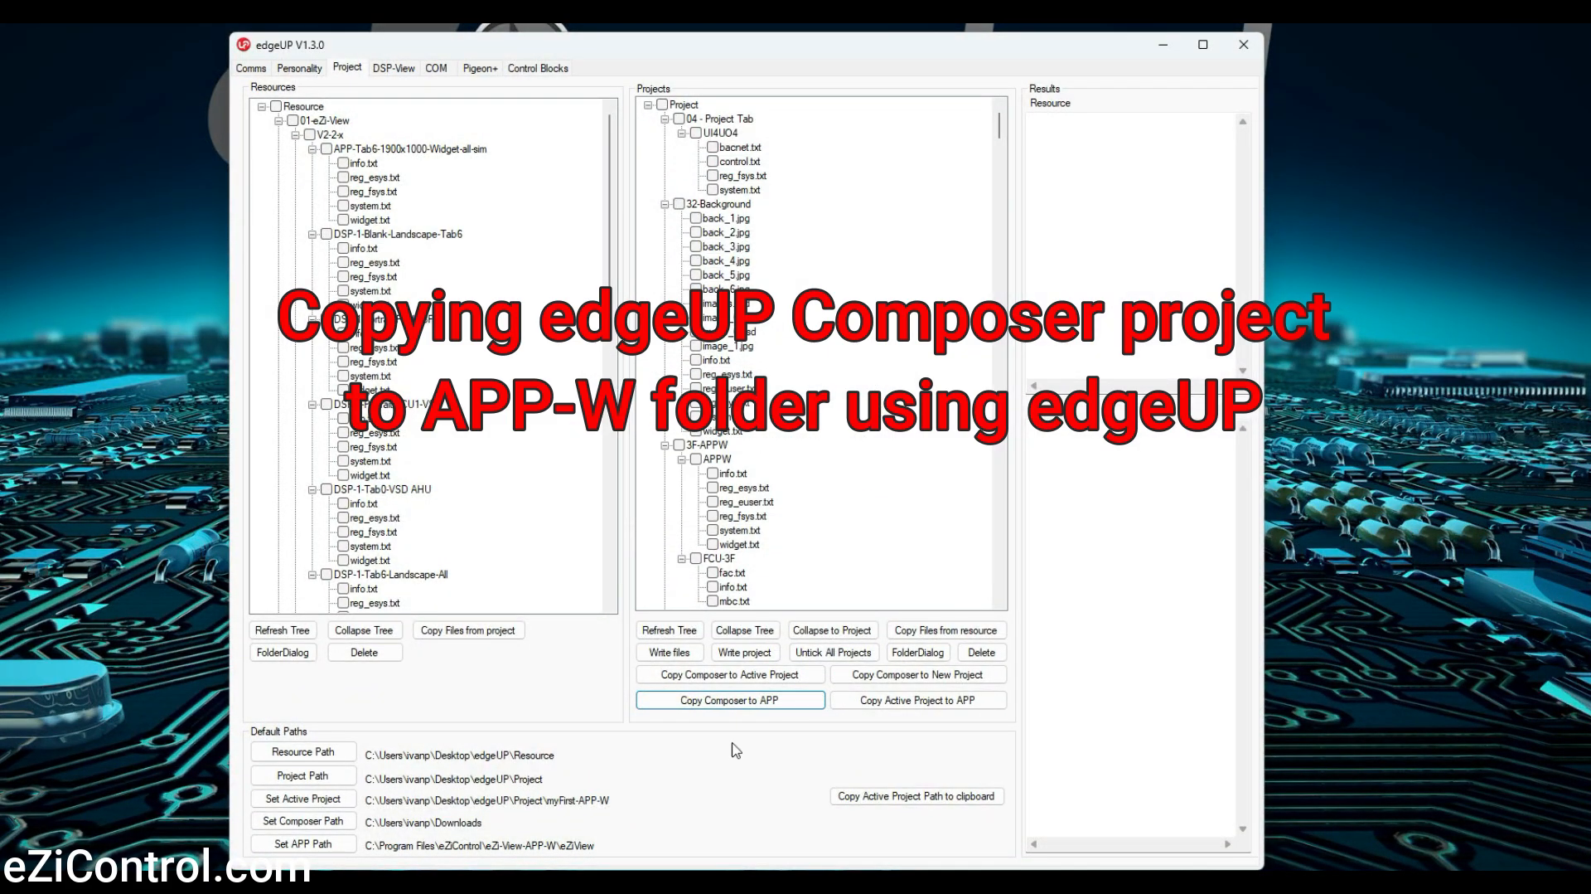
Clear the Read-only attribute of the eZiControl folder in Program Files and apply the change
key(alt+Tab)
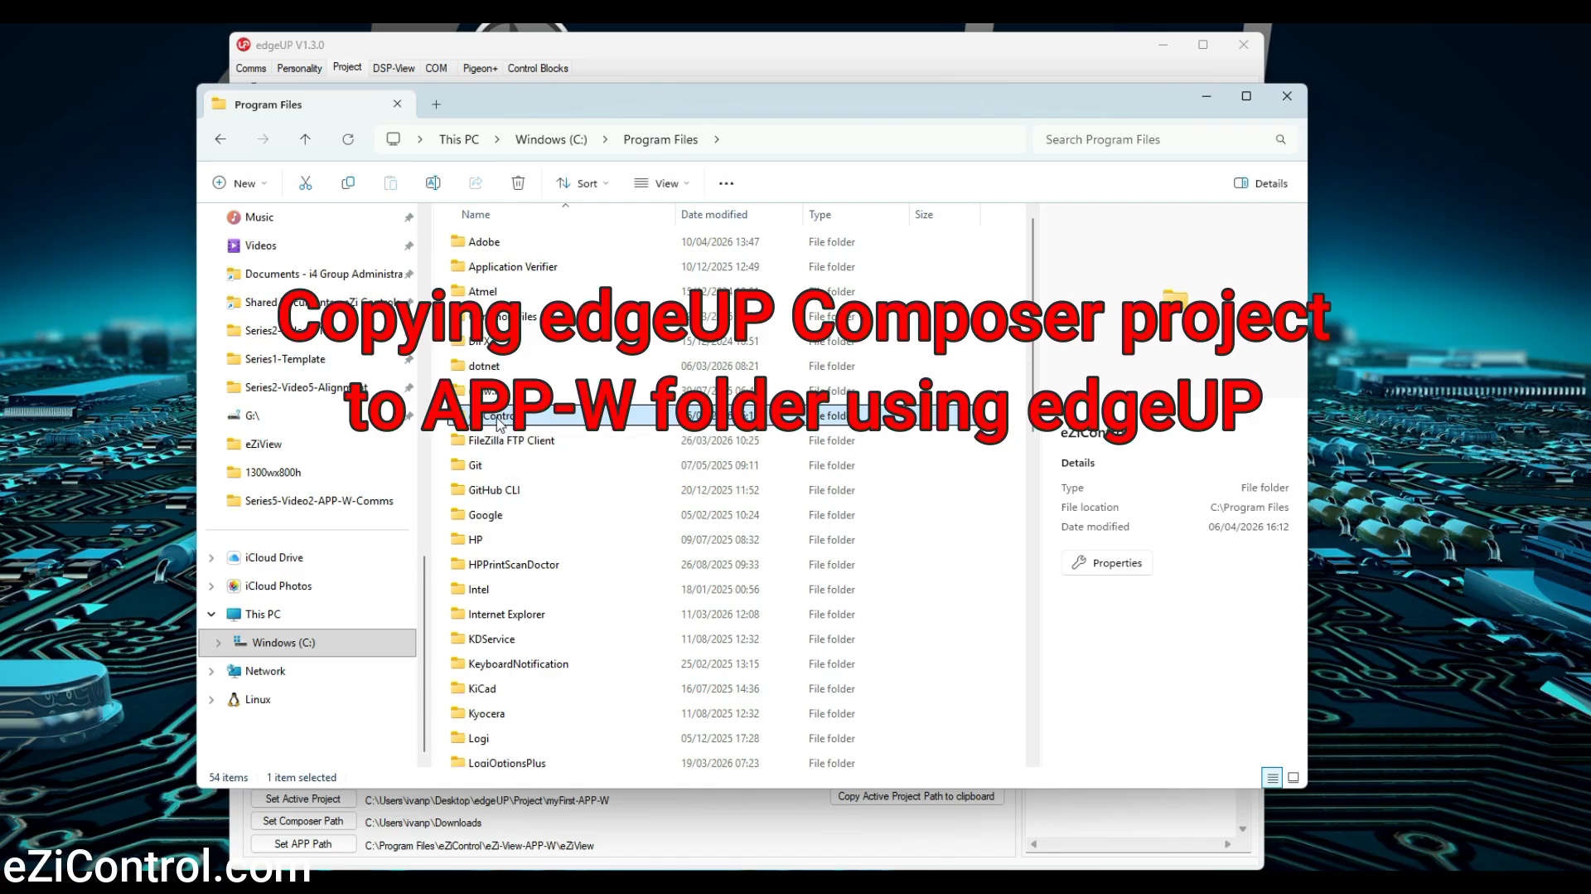
right_click(500, 423)
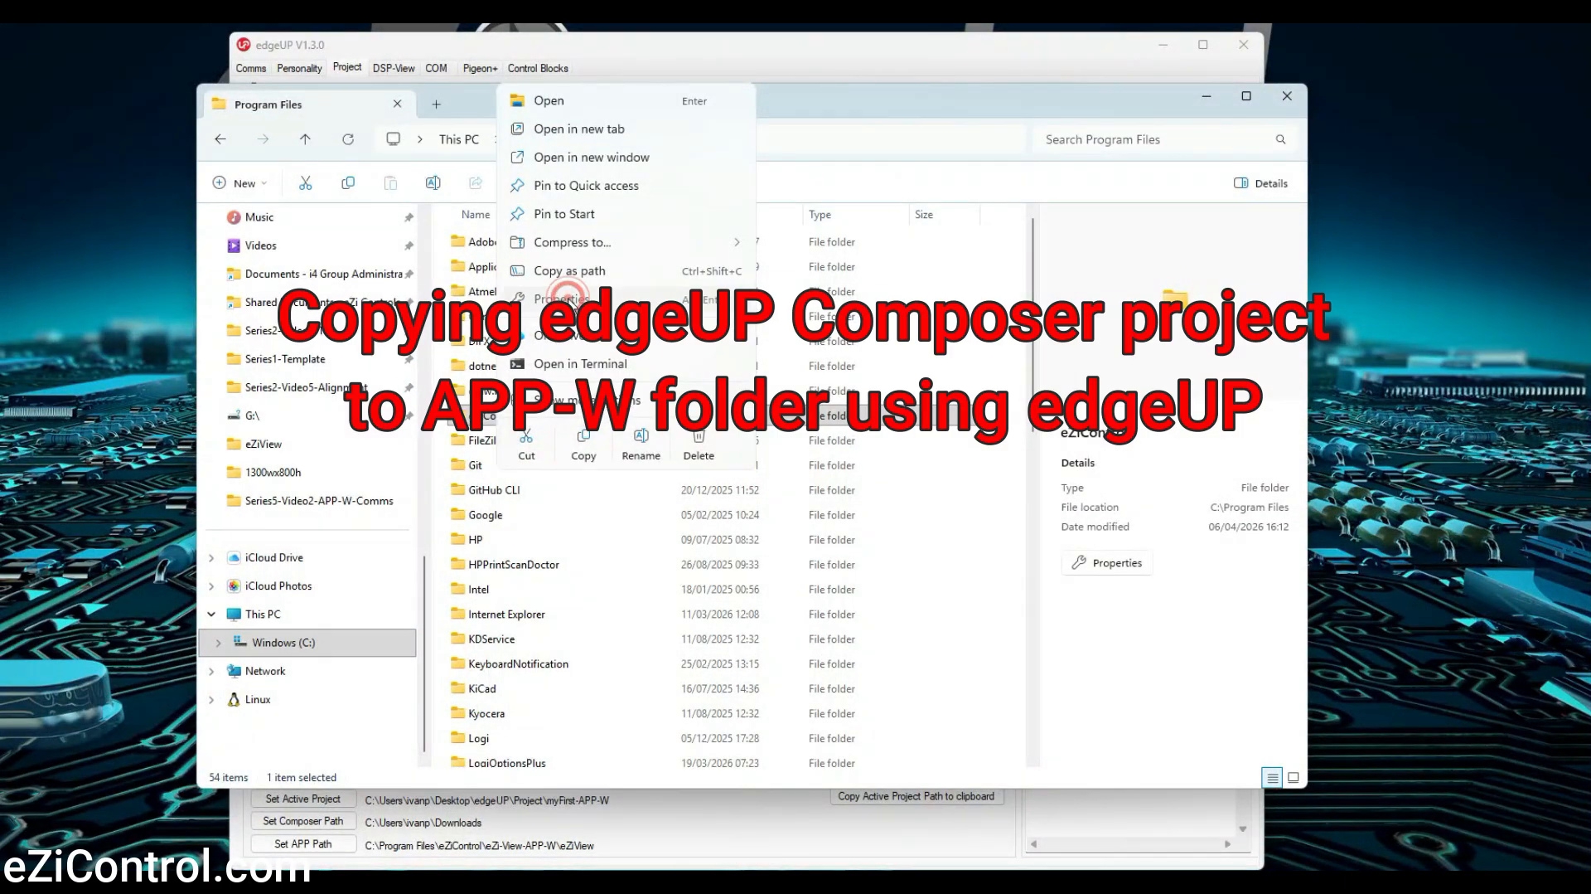
click(567, 300)
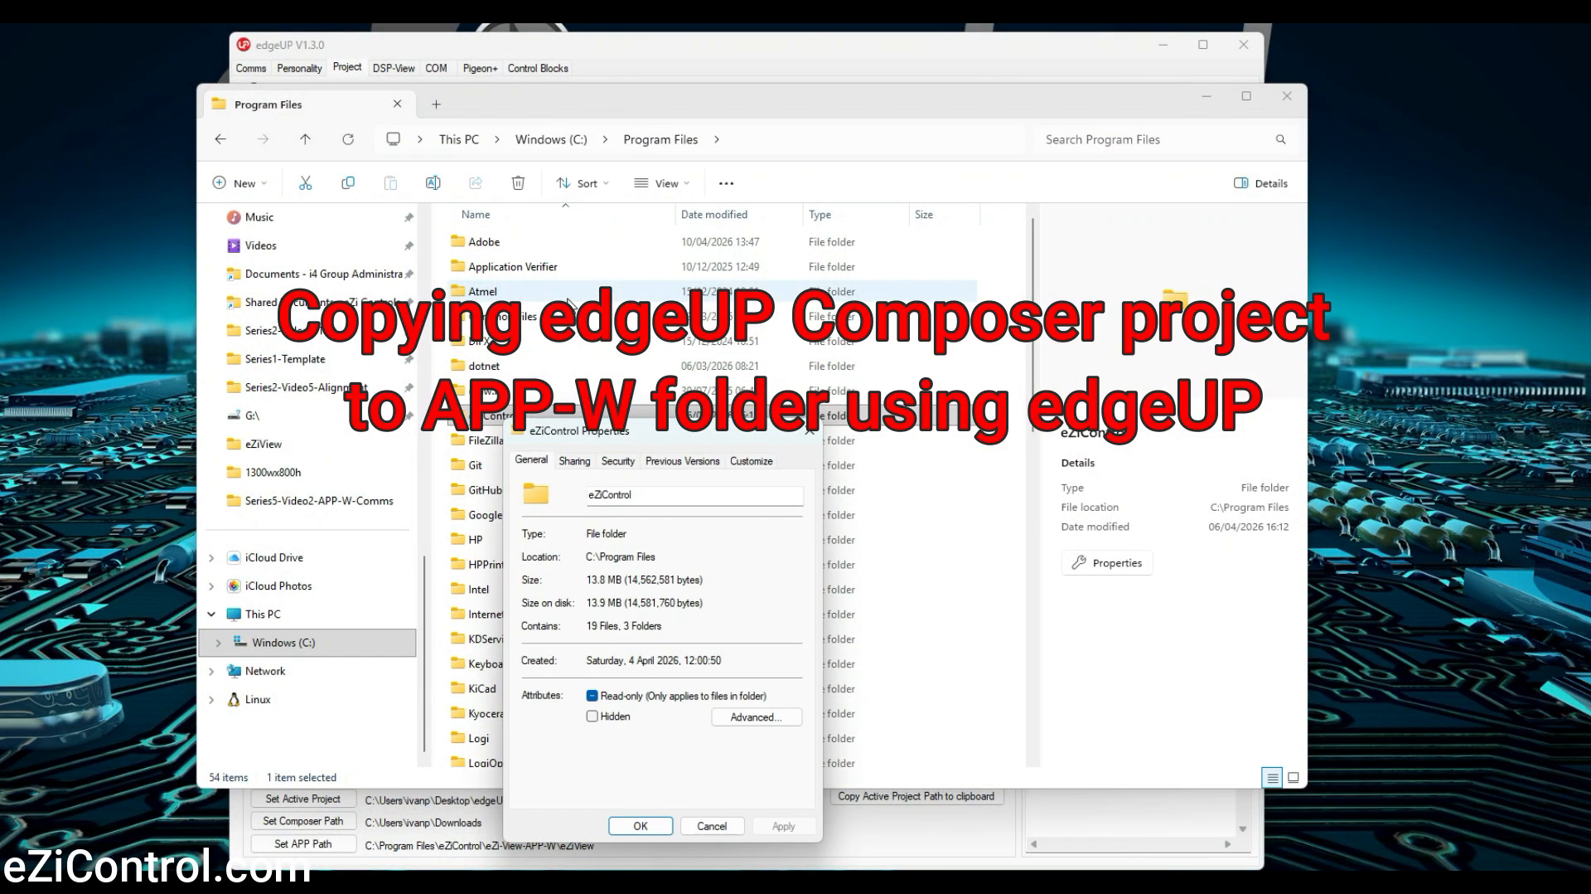
click(593, 696)
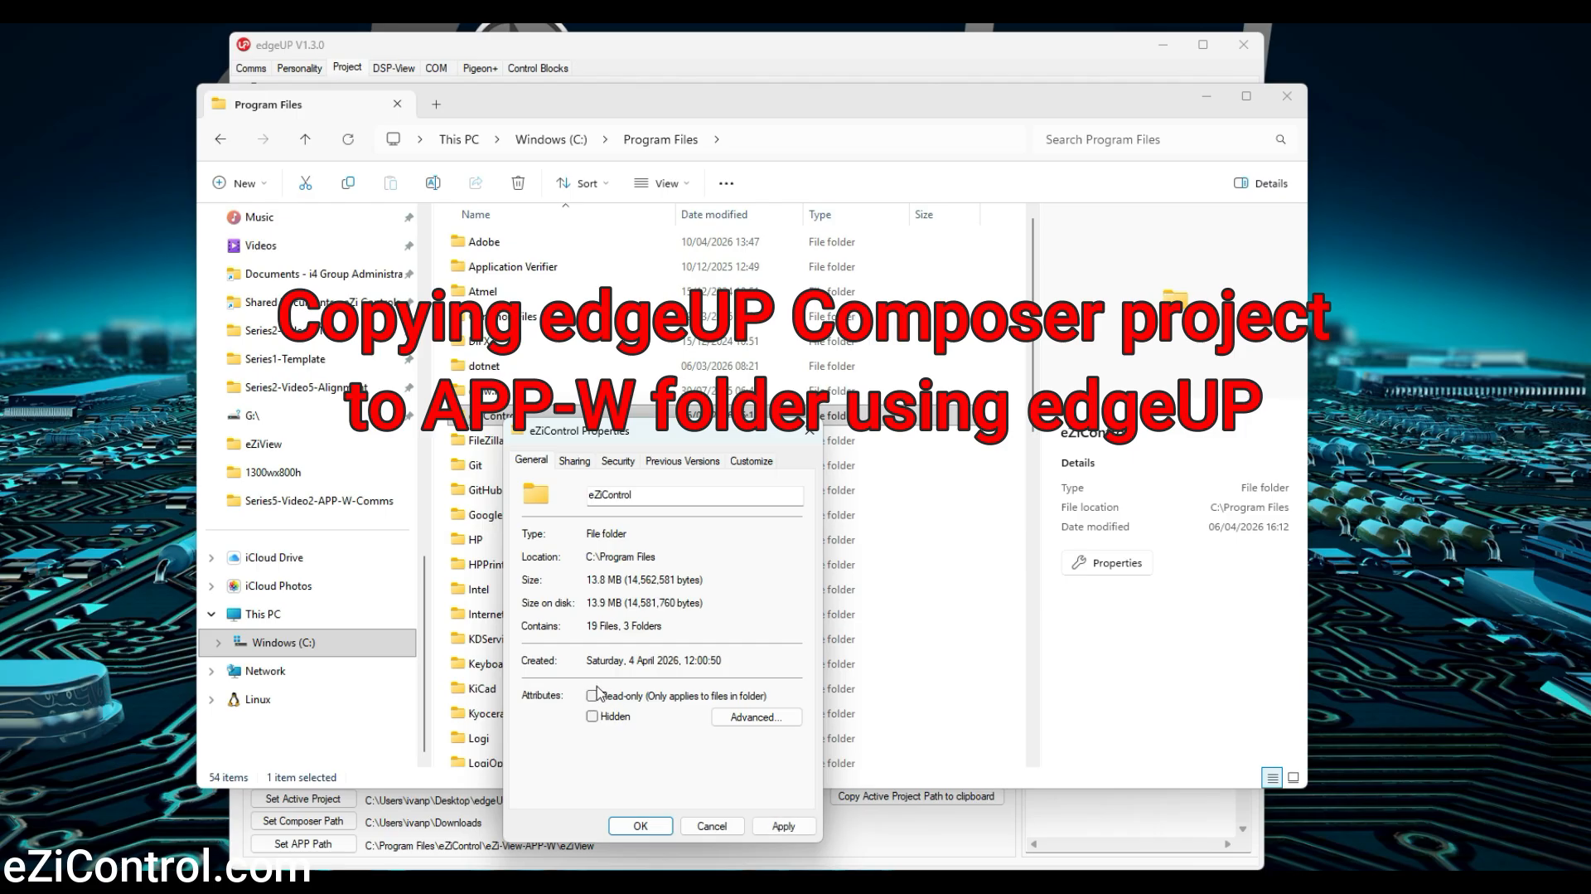
click(777, 827)
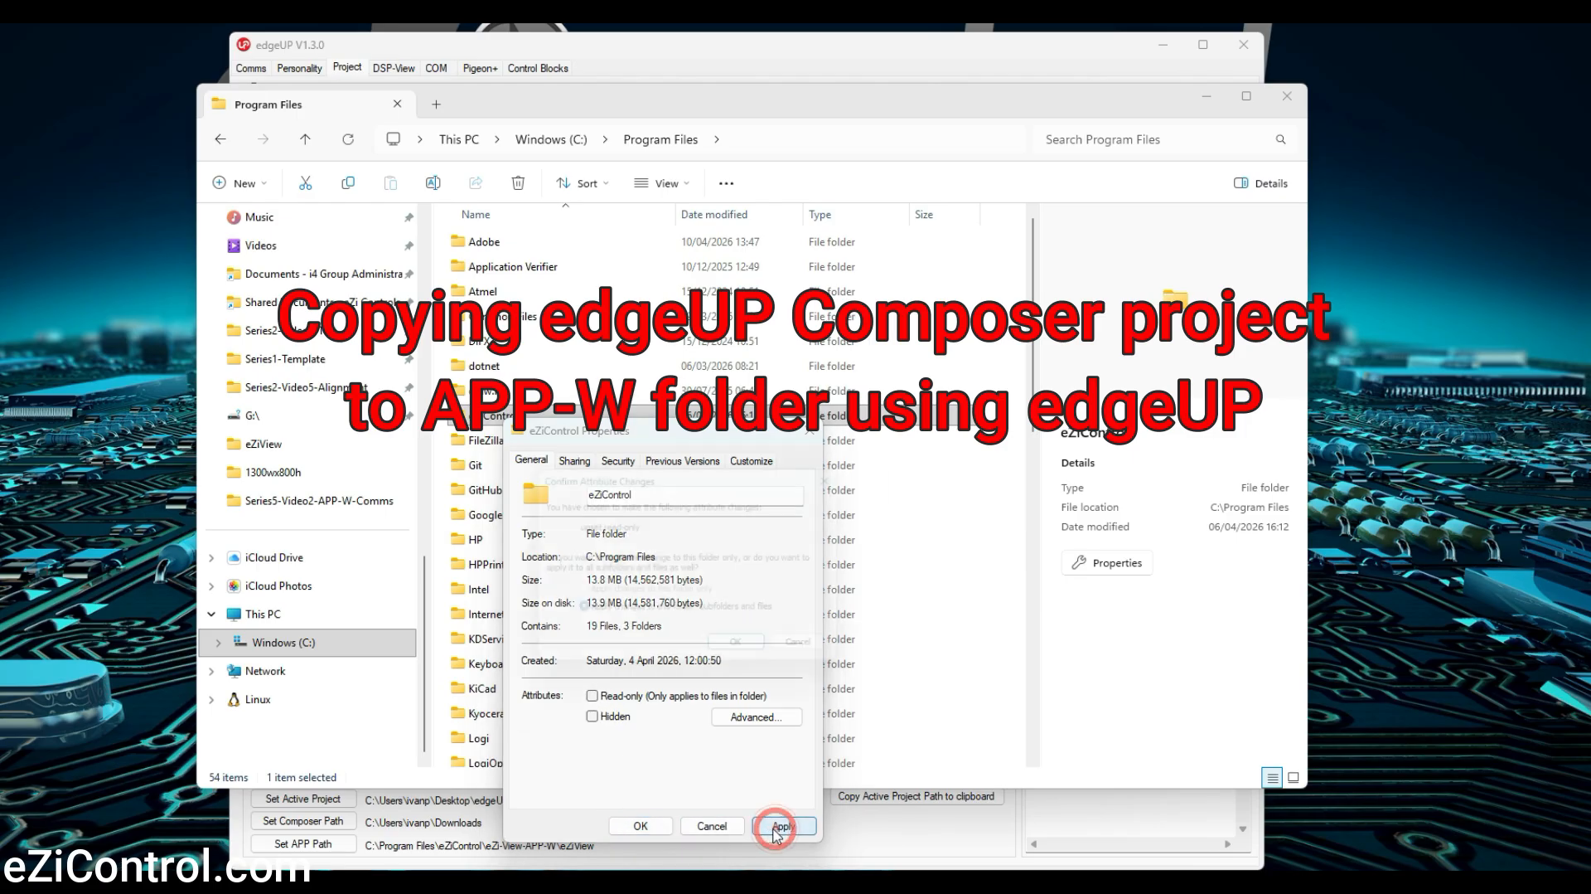
click(735, 643)
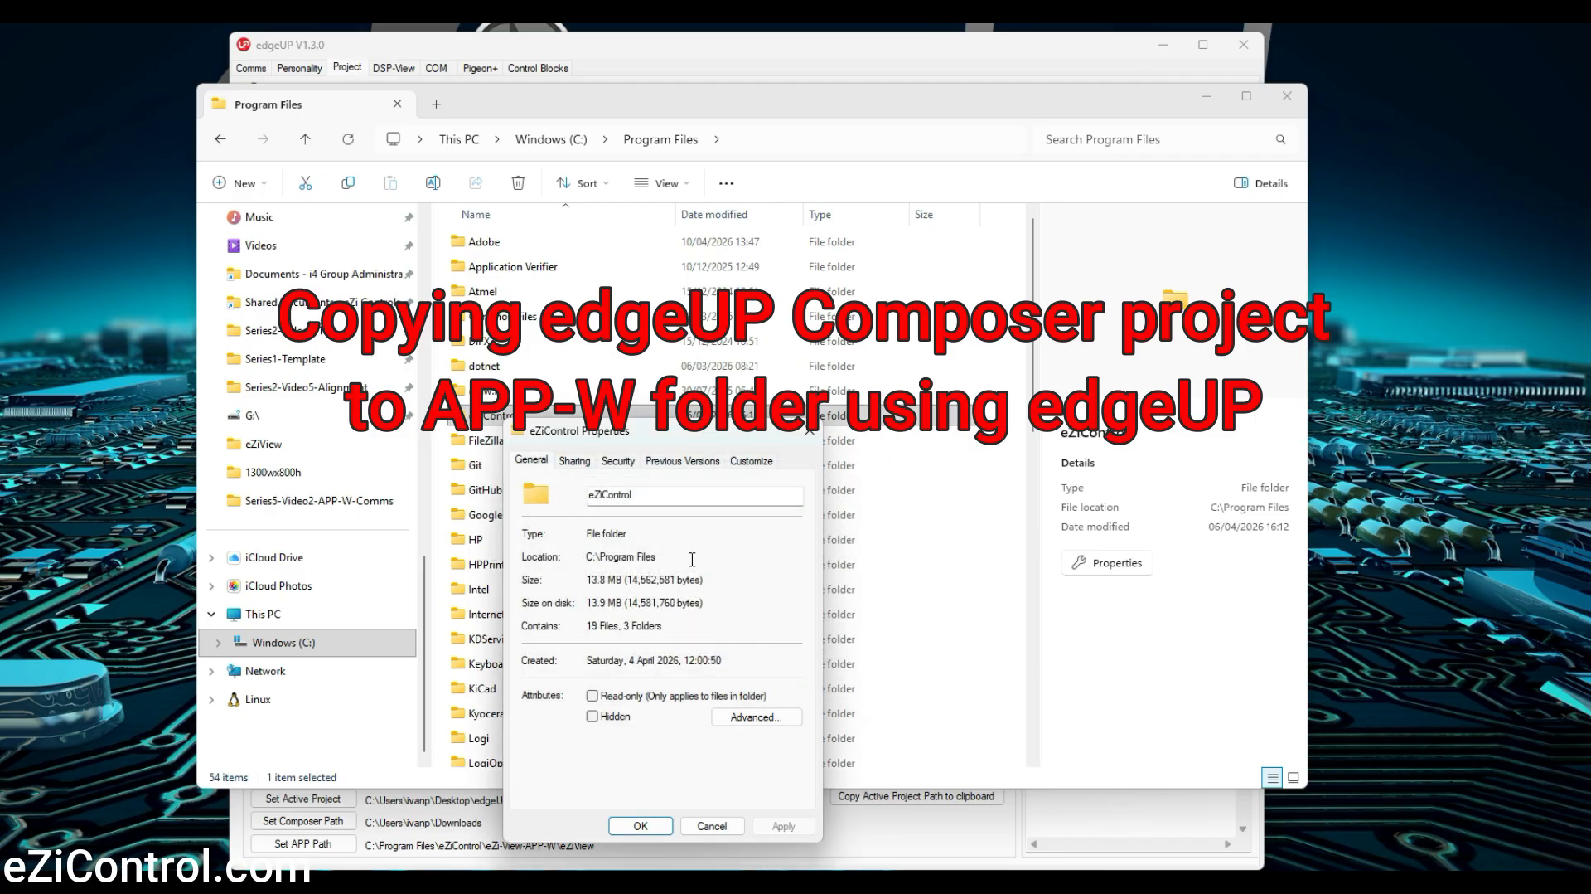
Grant ALL APPLICATION PACKAGES Full control in the eZiControl folder's security permissions and close its properties
click(618, 461)
scroll(602, 542, down, 1)
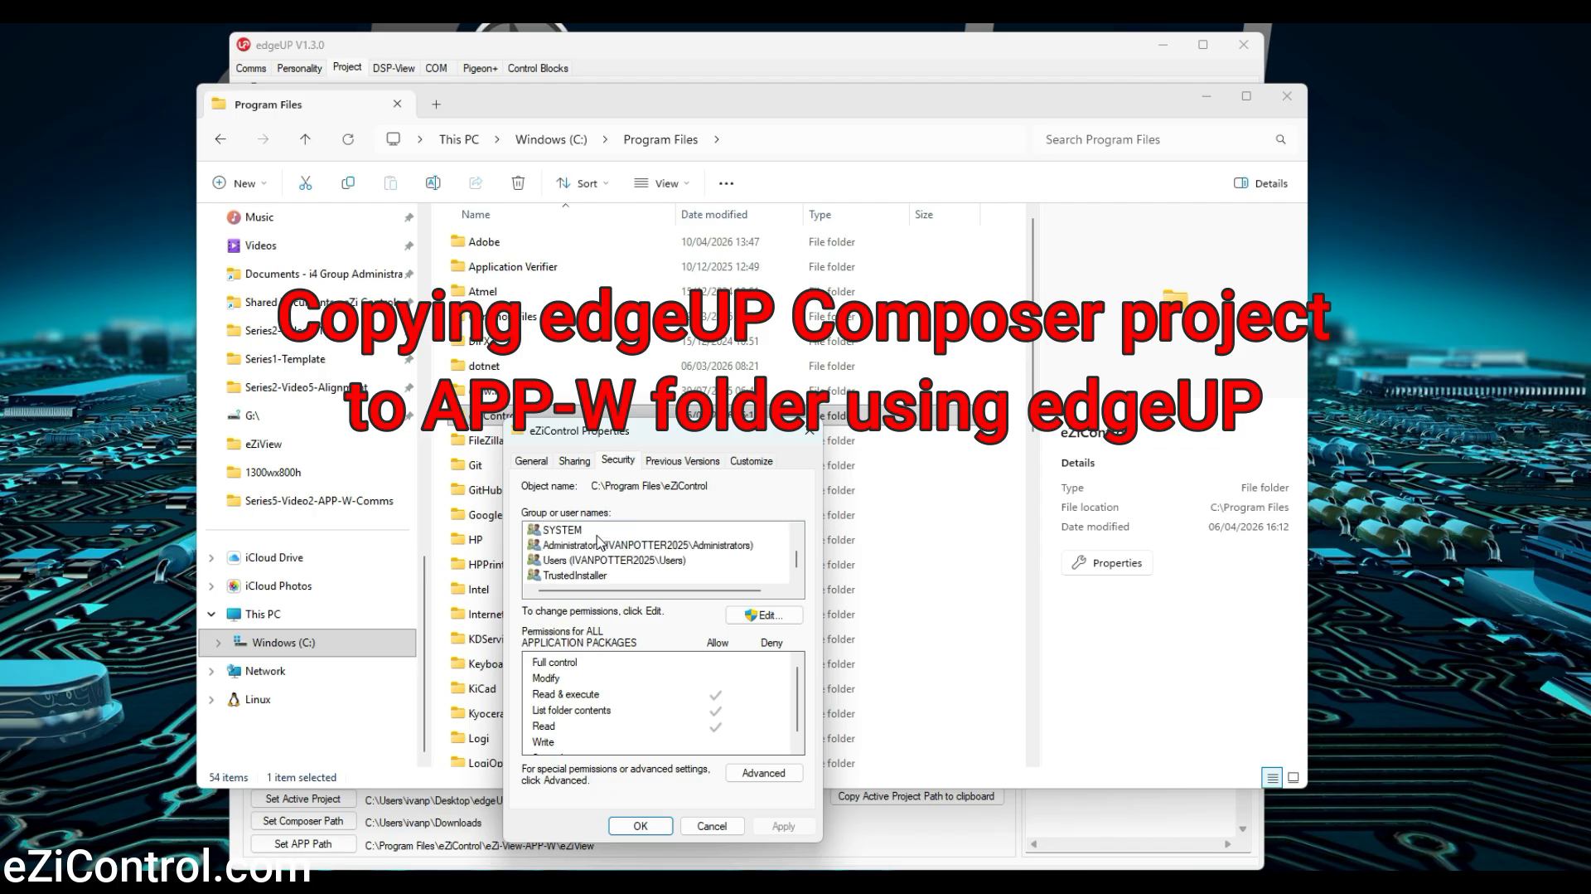
click(578, 561)
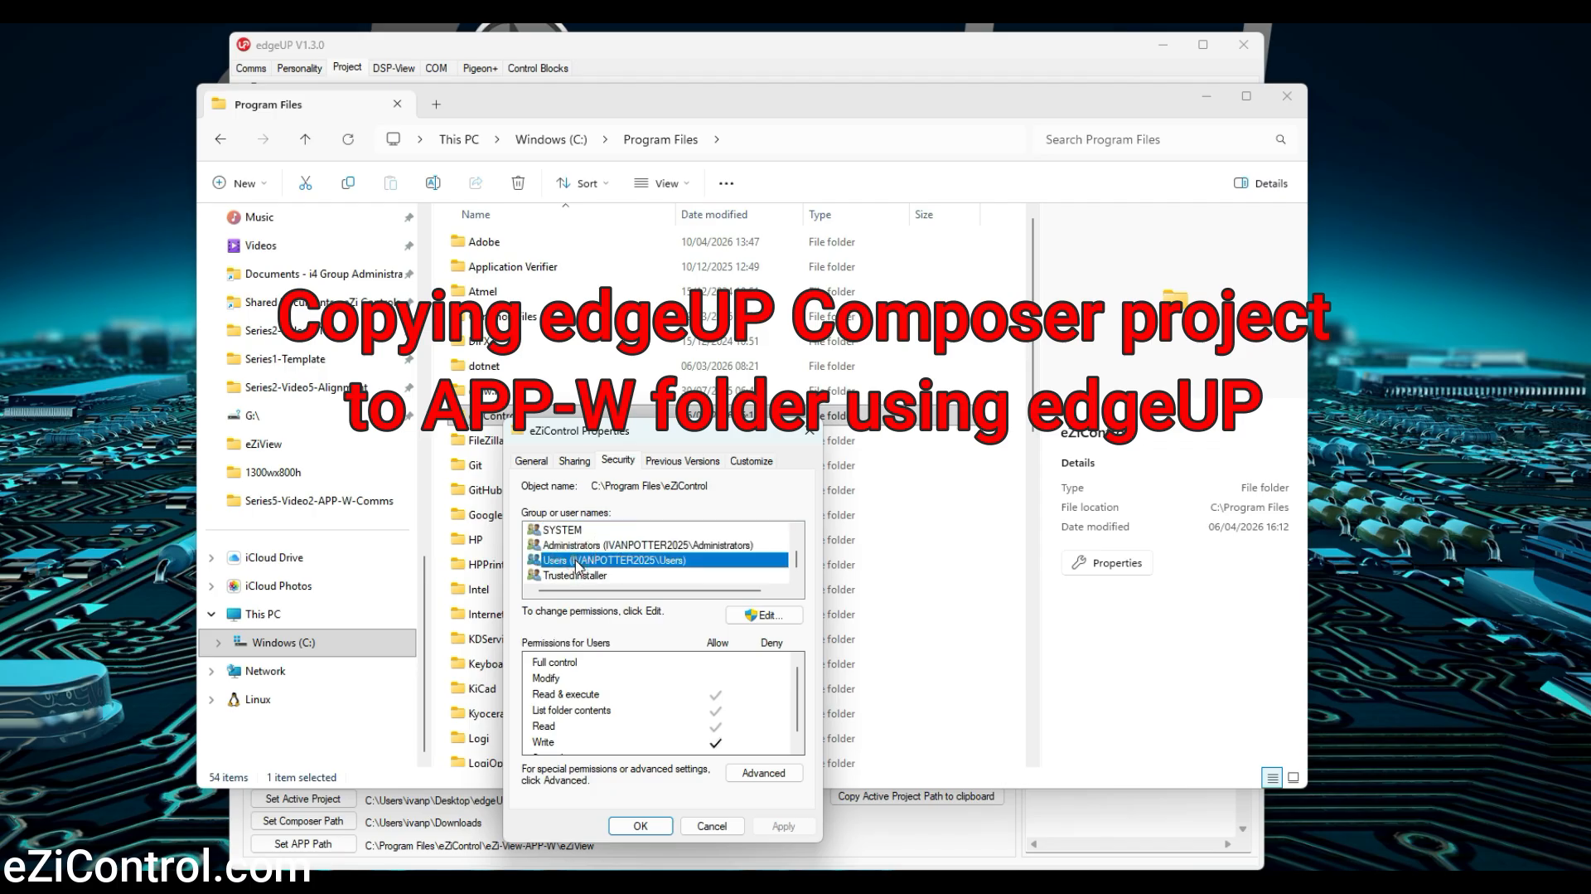
click(763, 615)
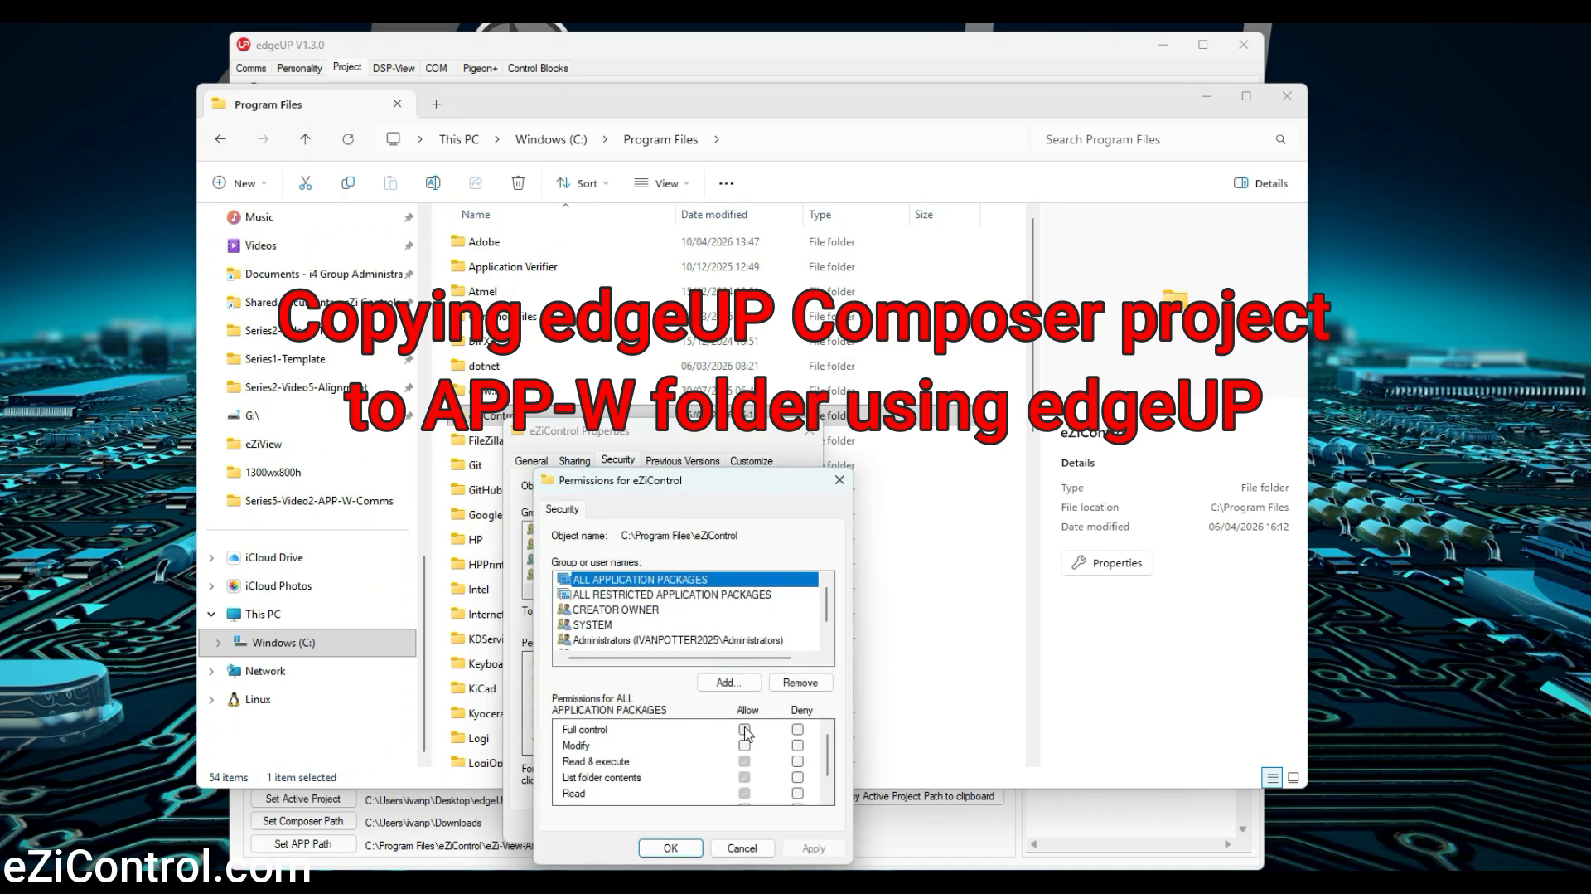
click(744, 730)
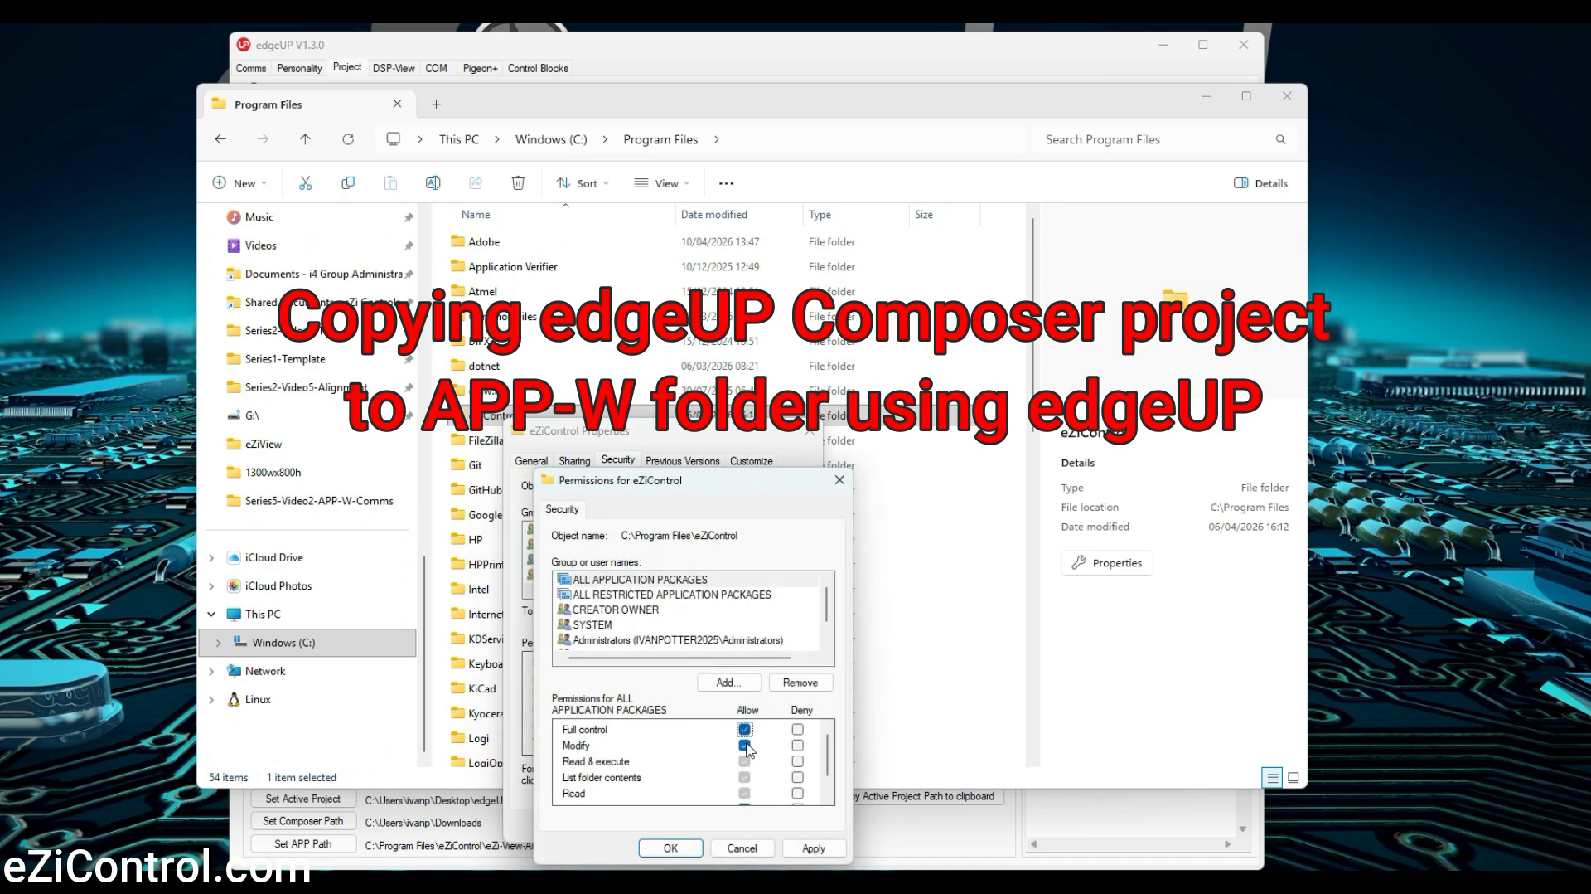
click(814, 848)
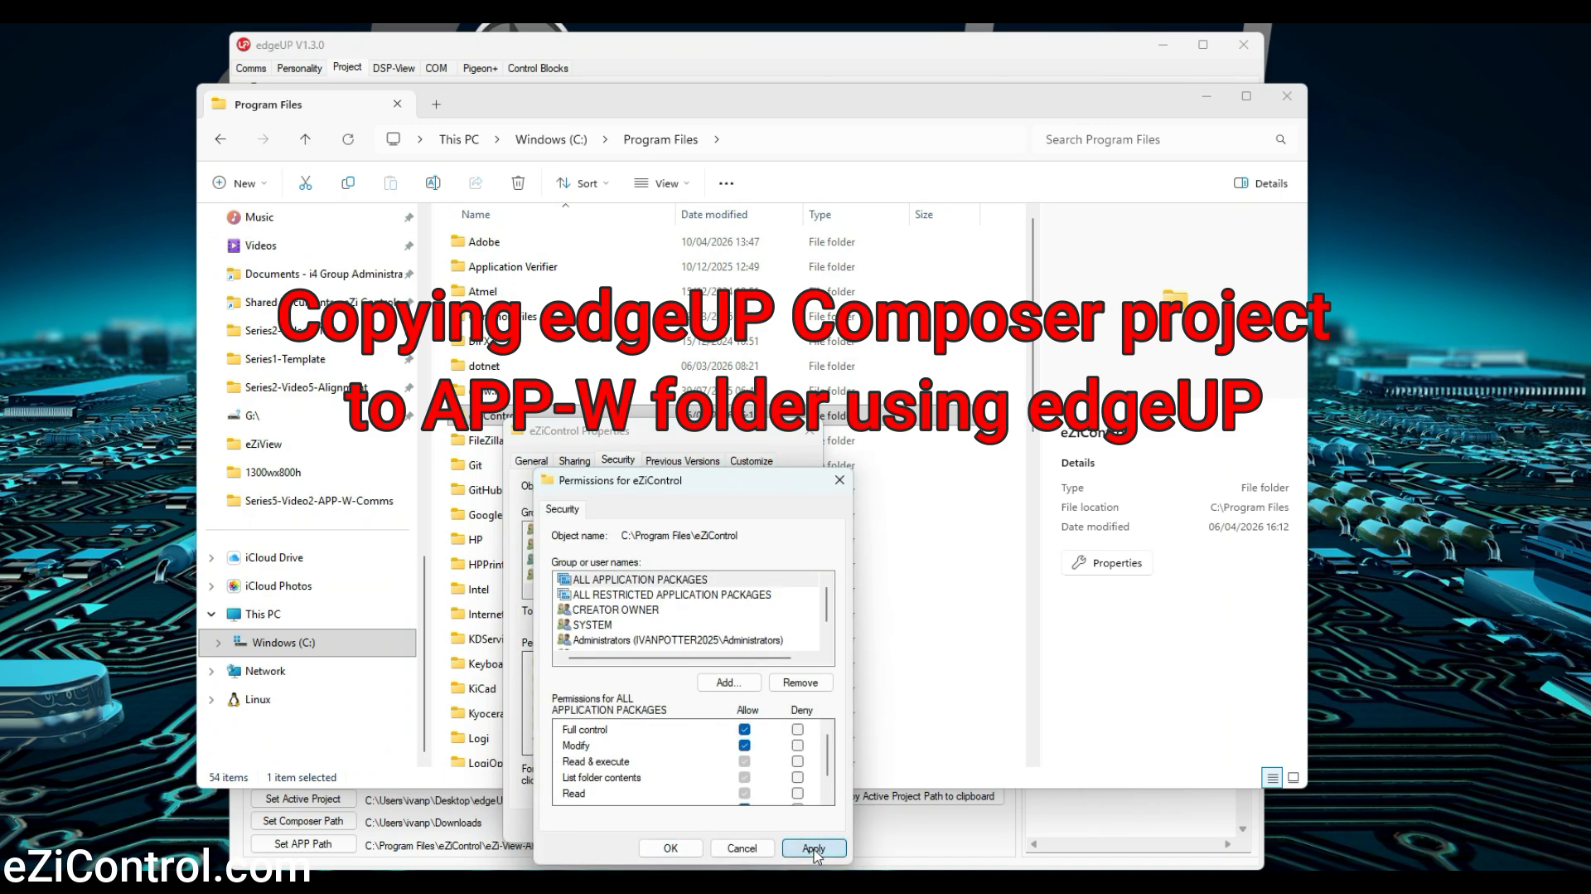
click(672, 848)
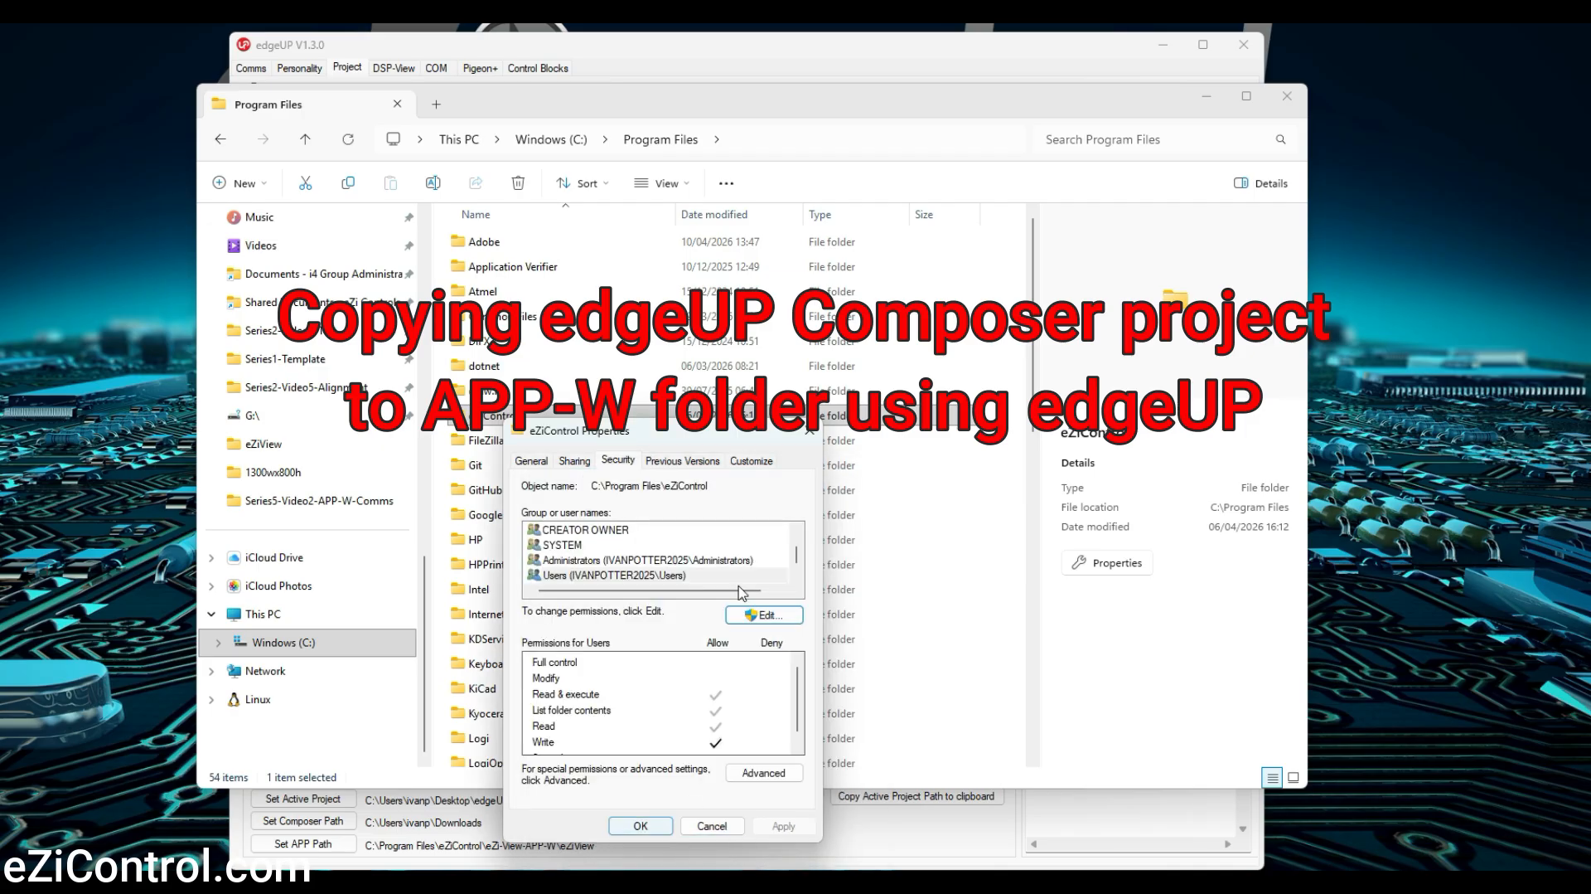
click(810, 431)
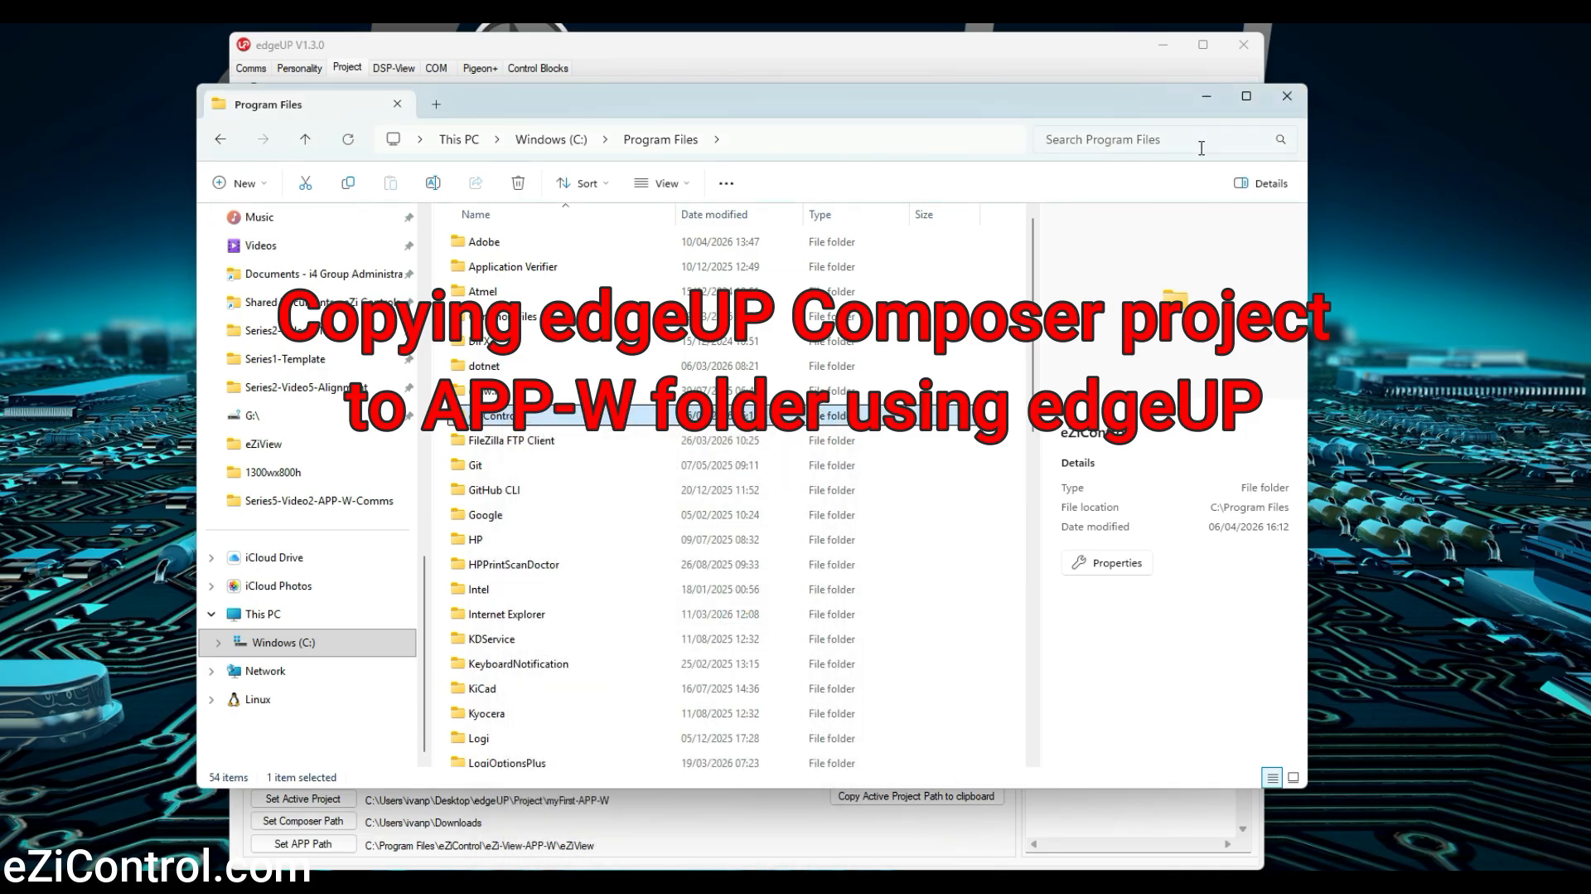
Copy the Composer project myFirst-APP-W (1).zip from Downloads into the APP-W folder
click(1207, 97)
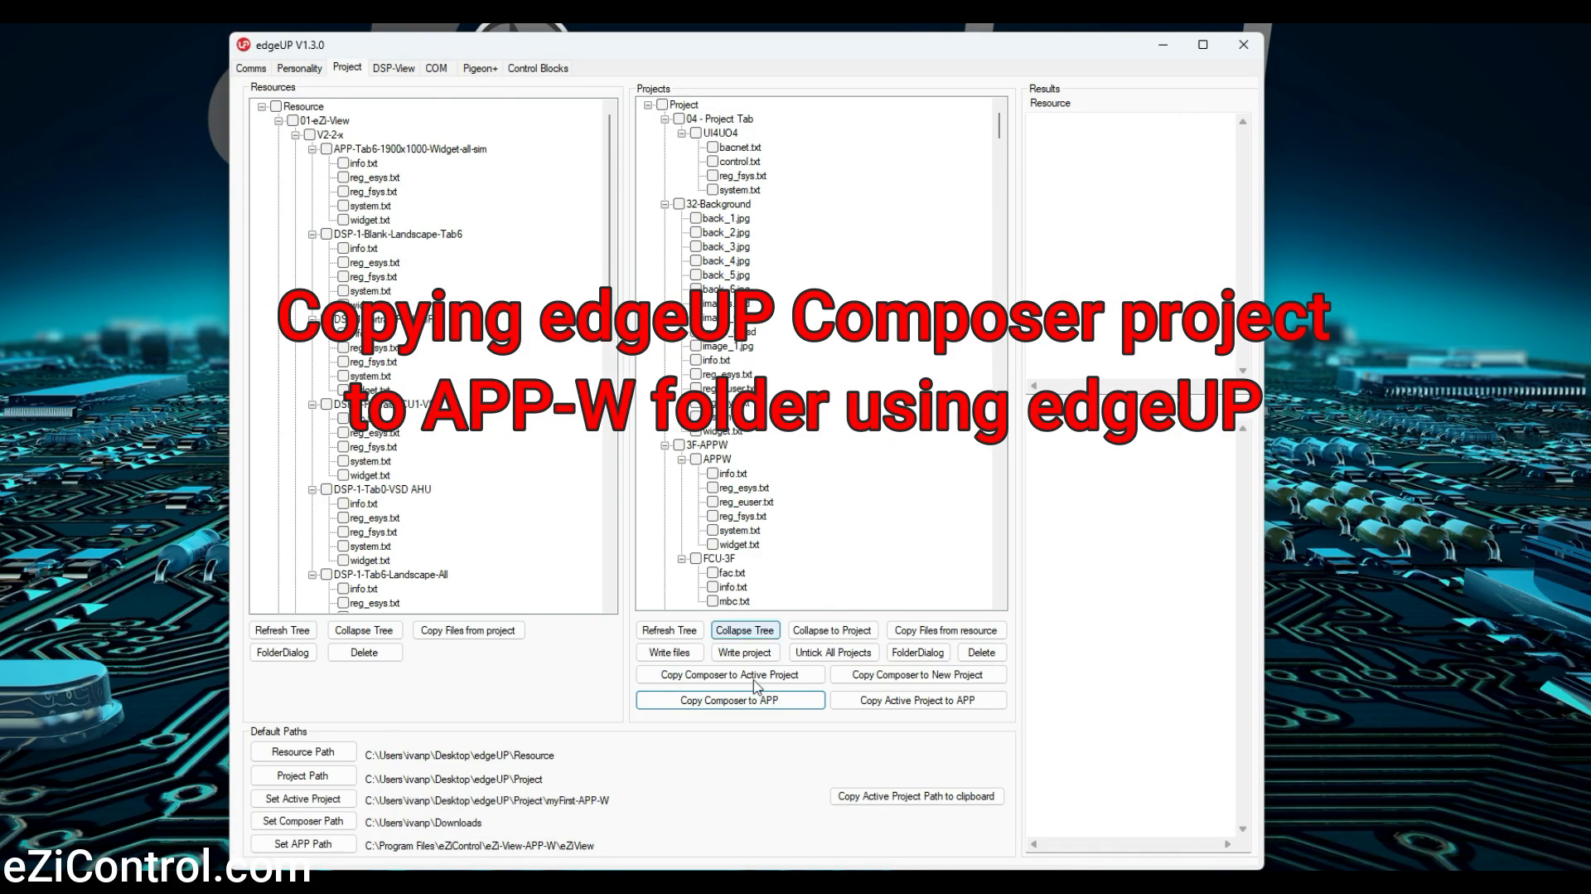
click(703, 704)
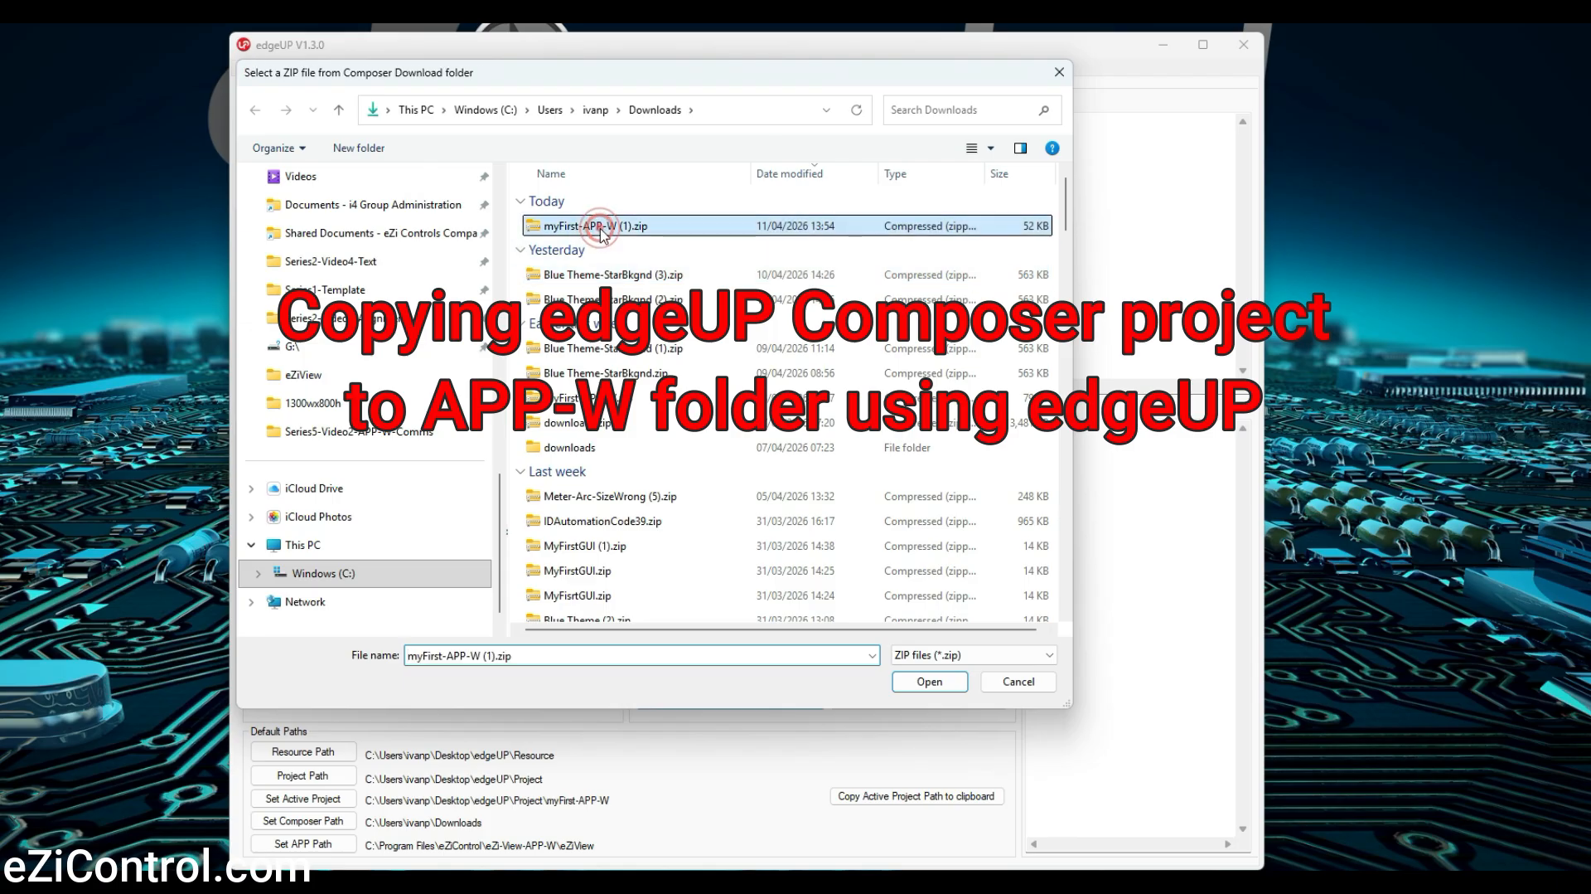
double_click(592, 226)
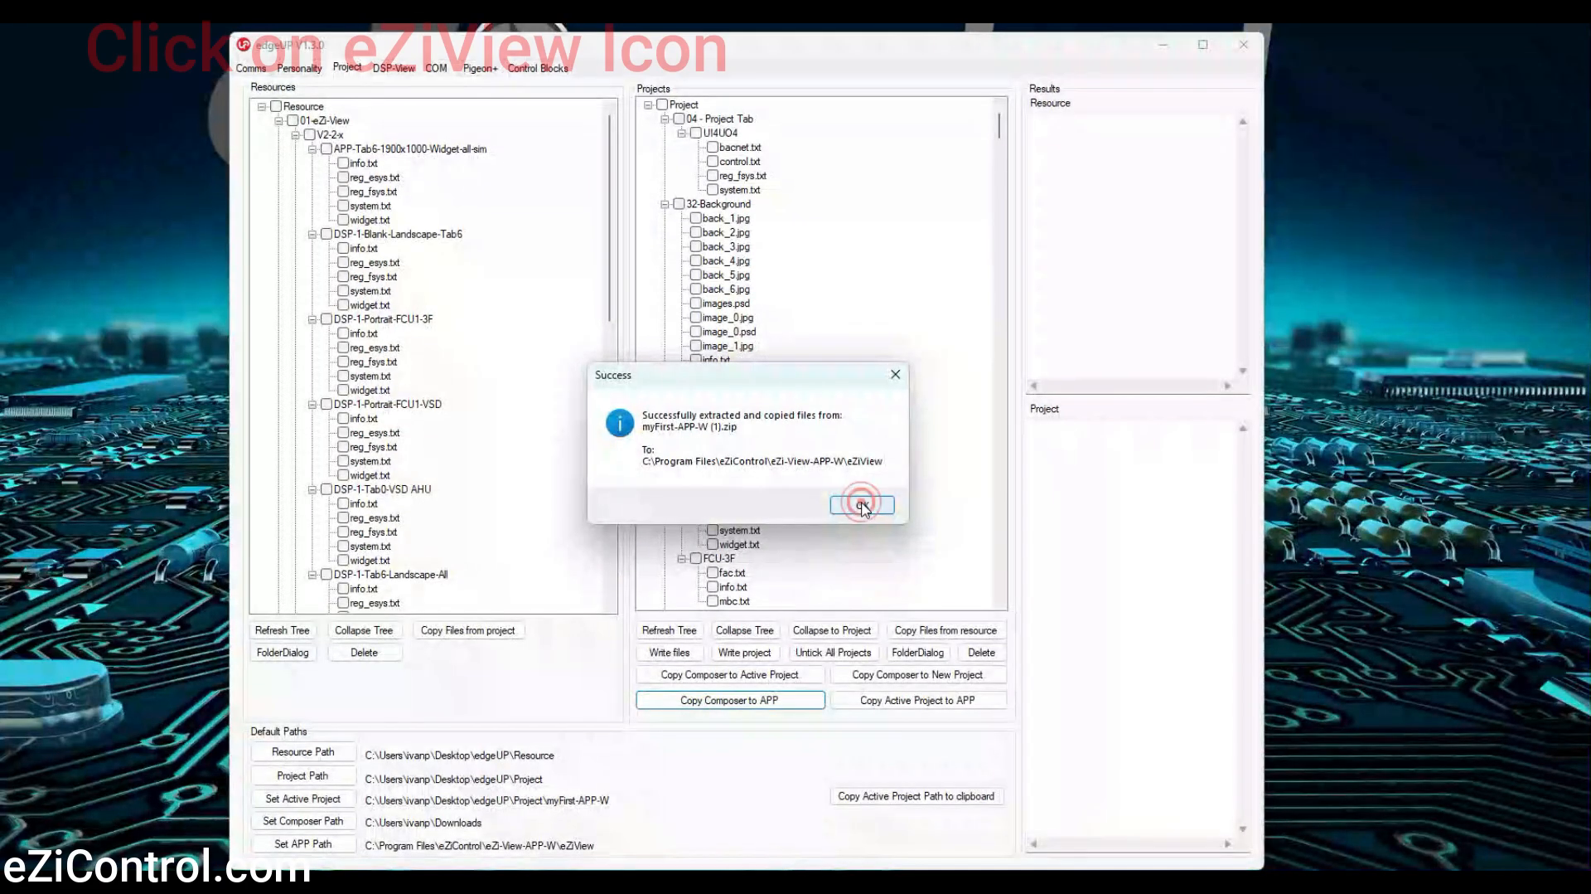
Dismiss the copy success message and launch eZi-View APP-W from its desktop shortcut
click(863, 506)
double_click(31, 41)
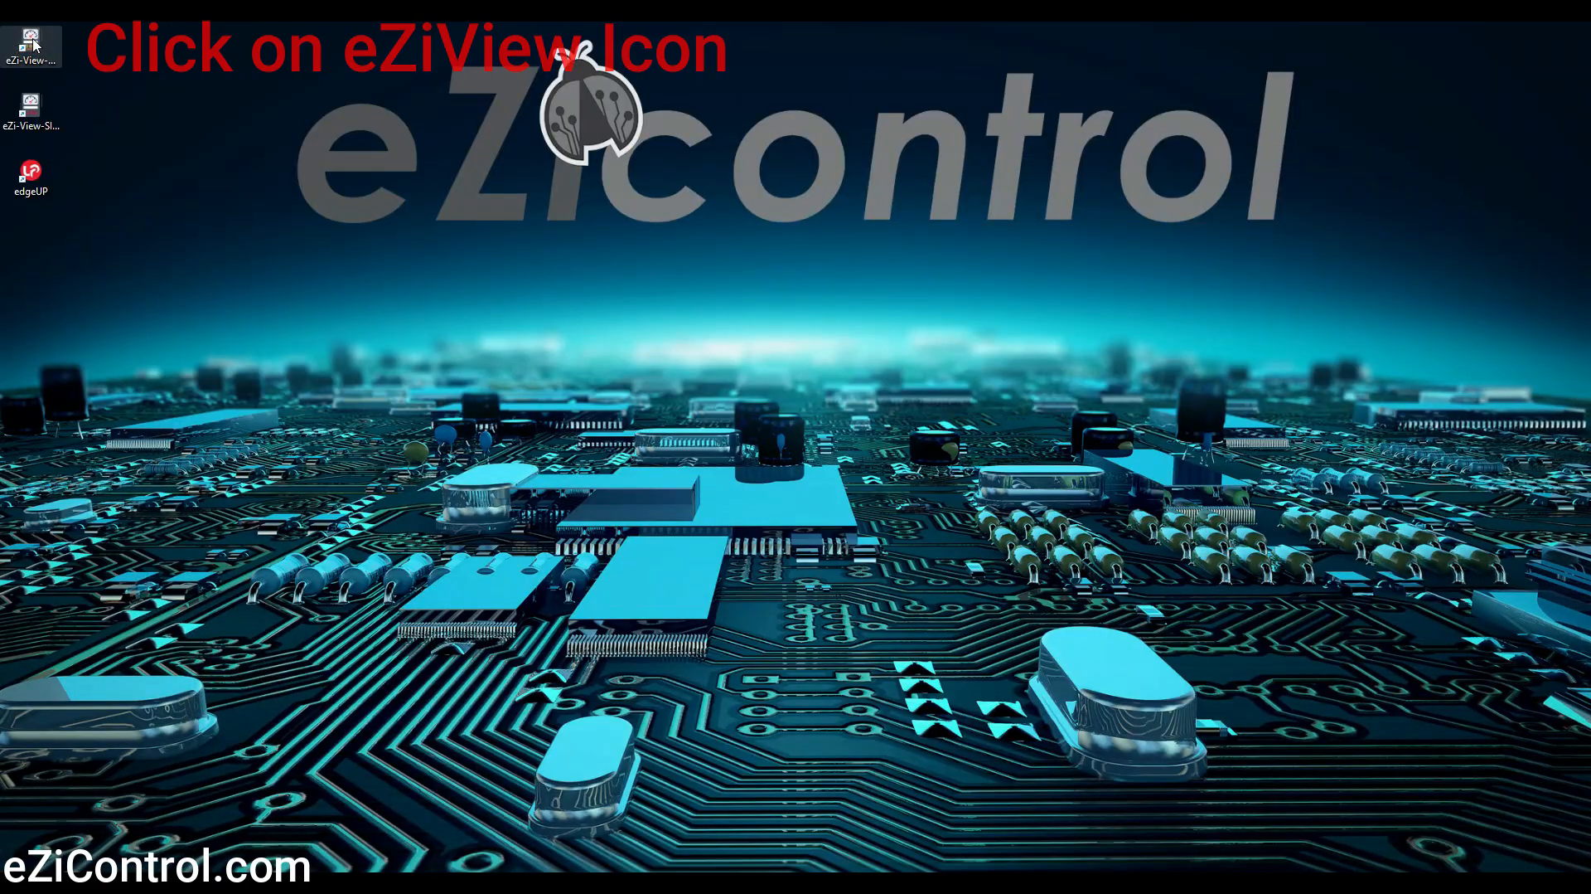
double_click(31, 41)
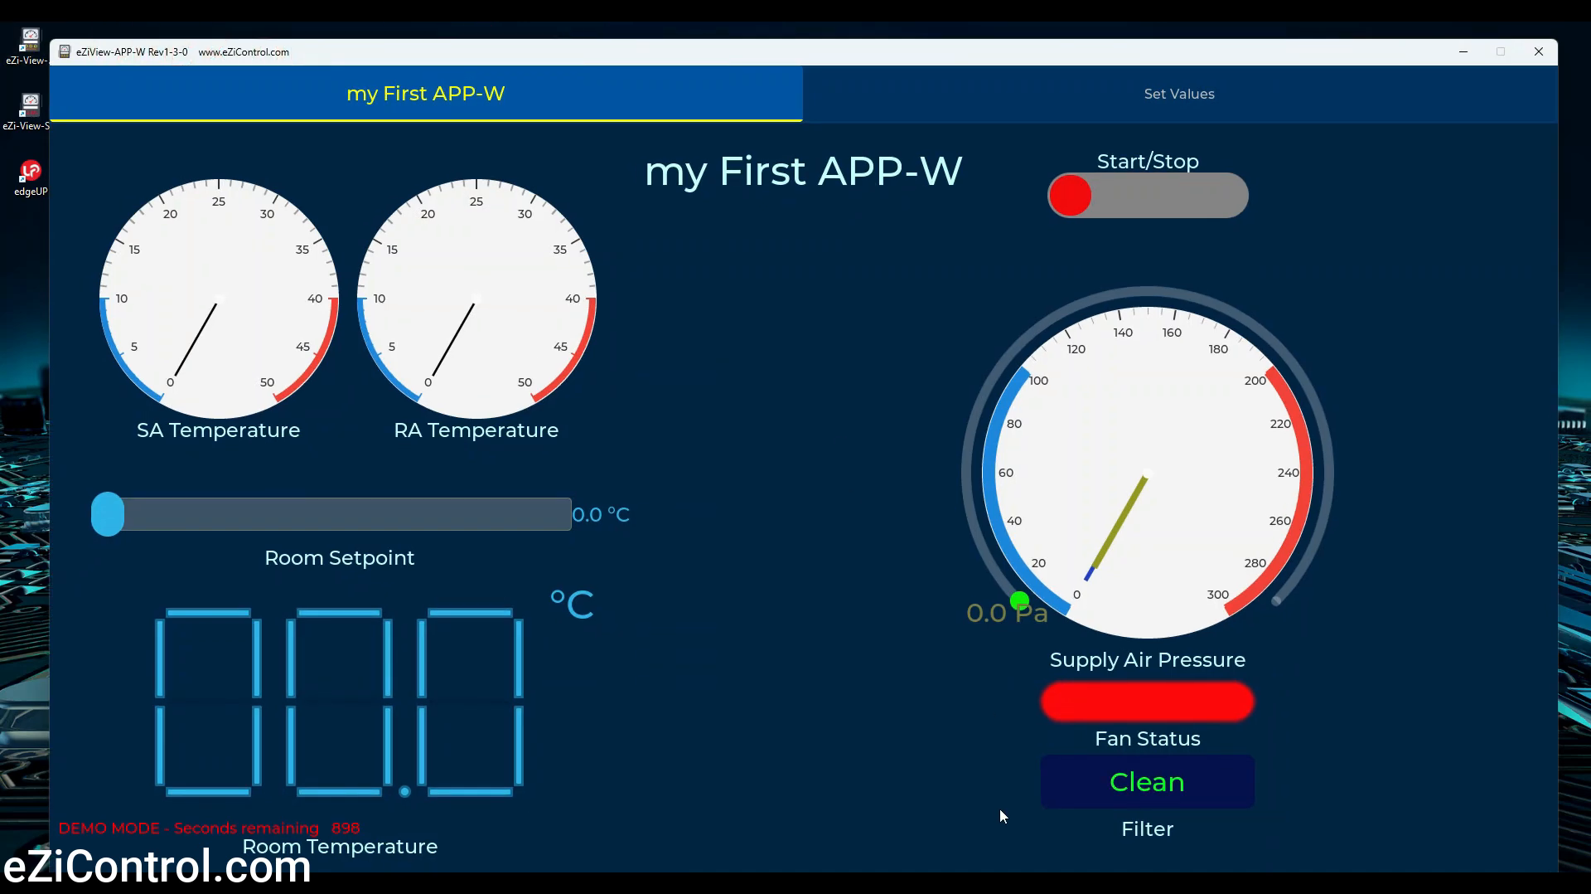
Open the eZi-Com Simulator Console, read through its start-up log, and minimize it again
mouse_move(978, 887)
click(874, 823)
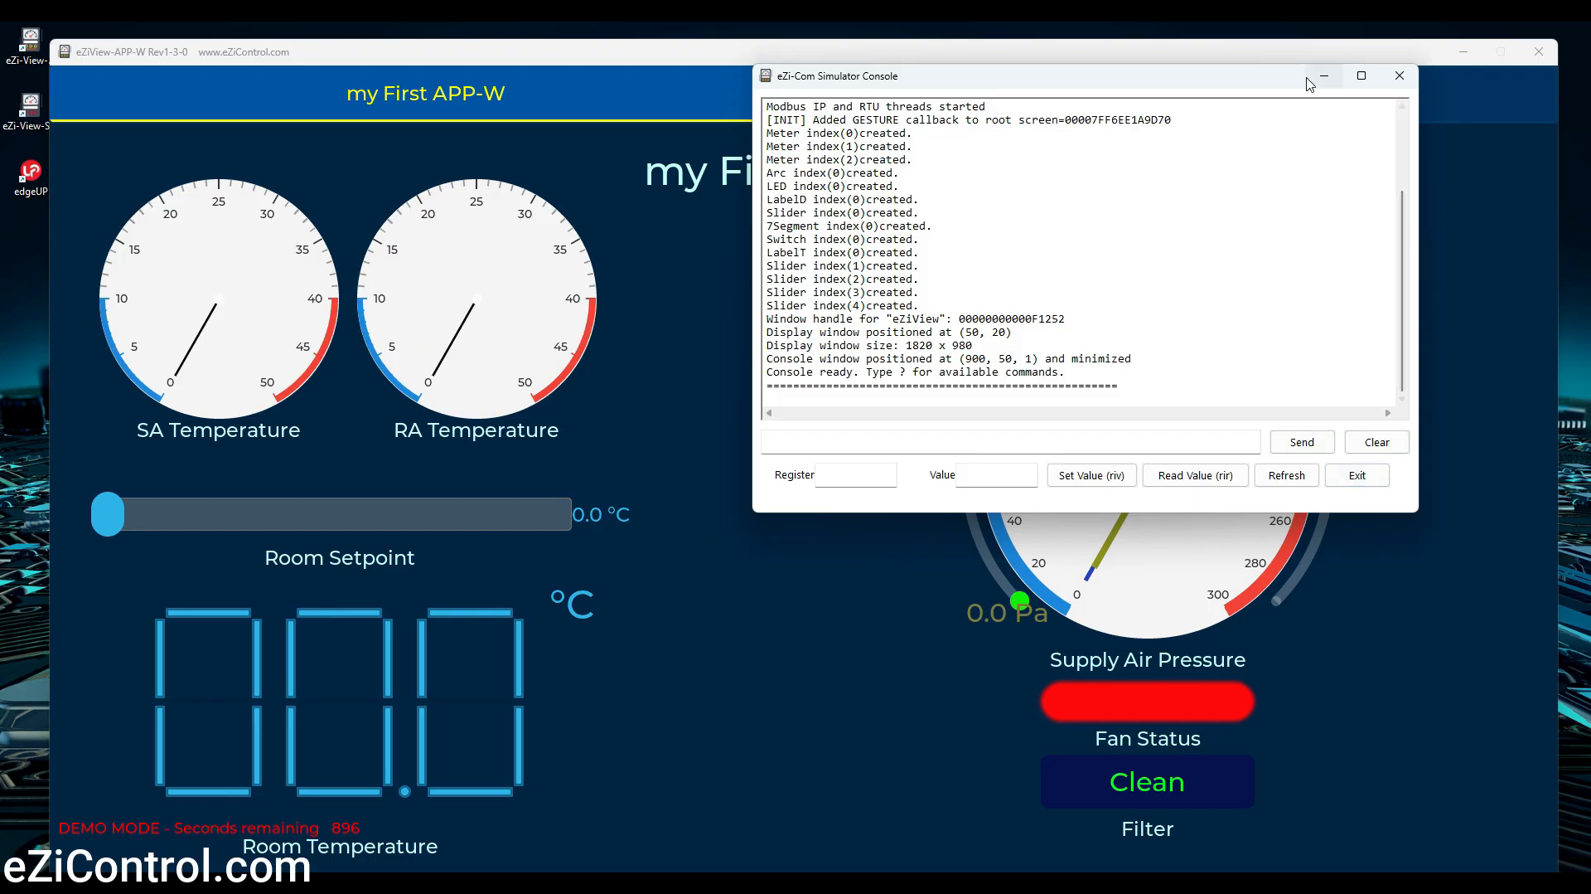
scroll(1025, 269, up, 3)
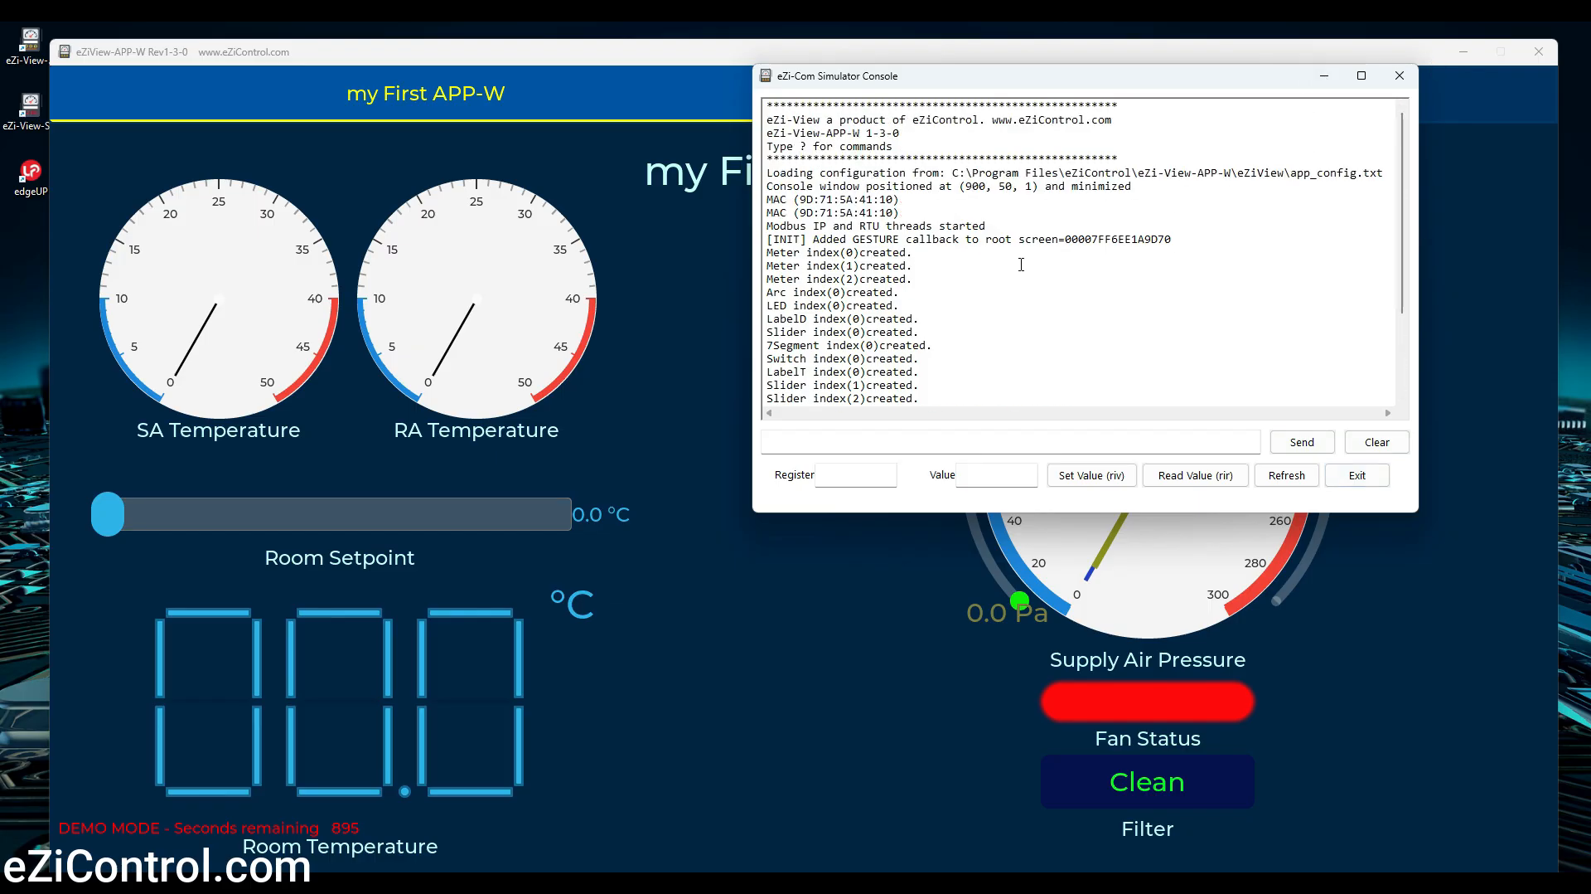
scroll(1016, 244, down, 3)
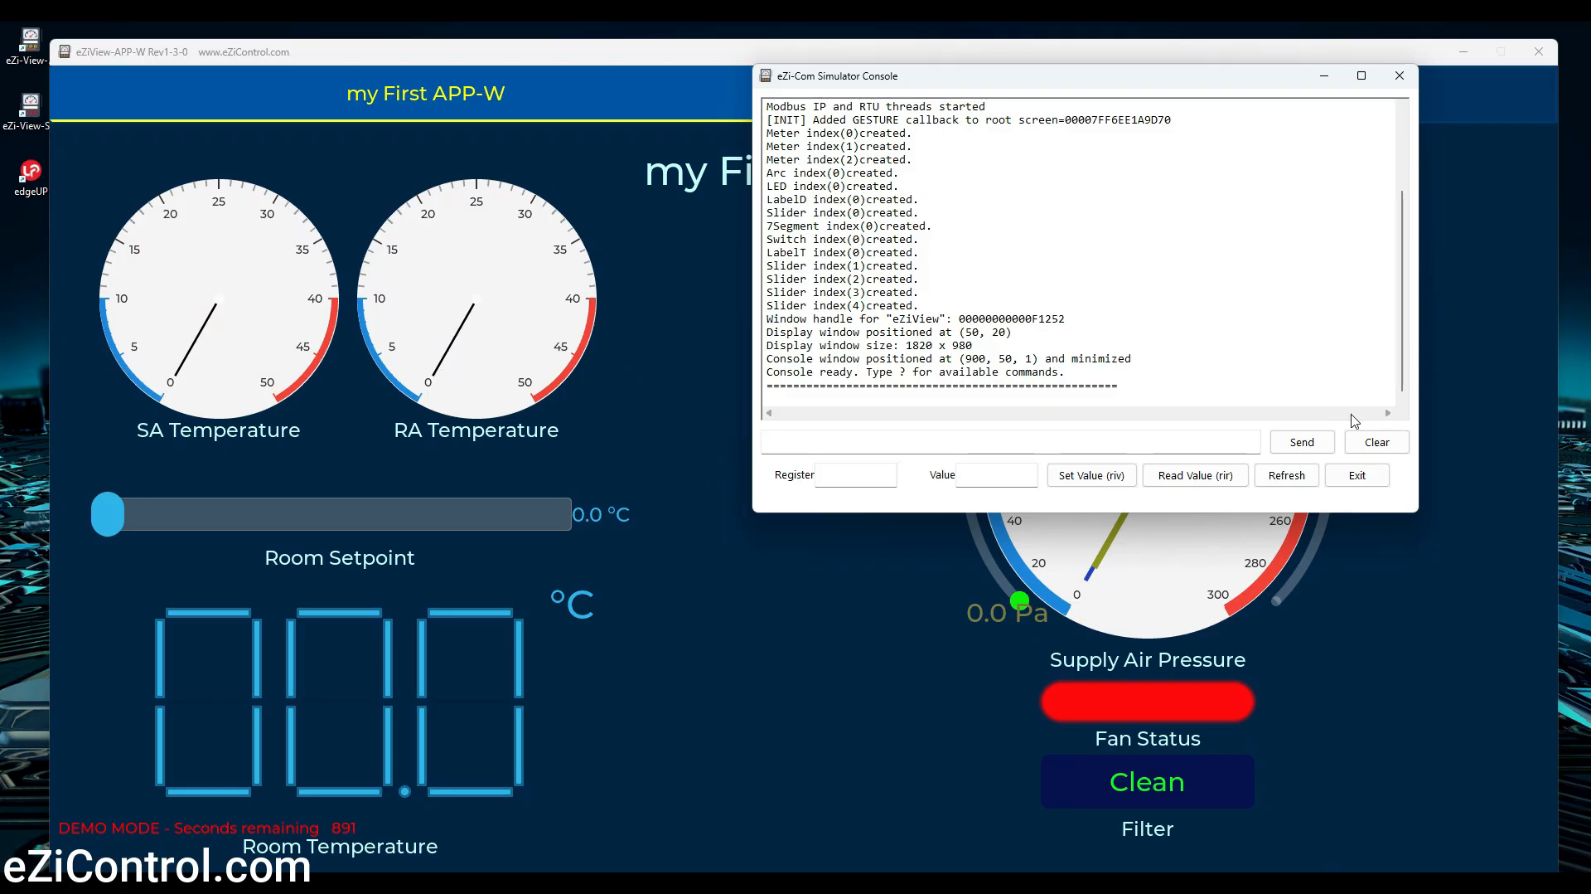
click(1326, 83)
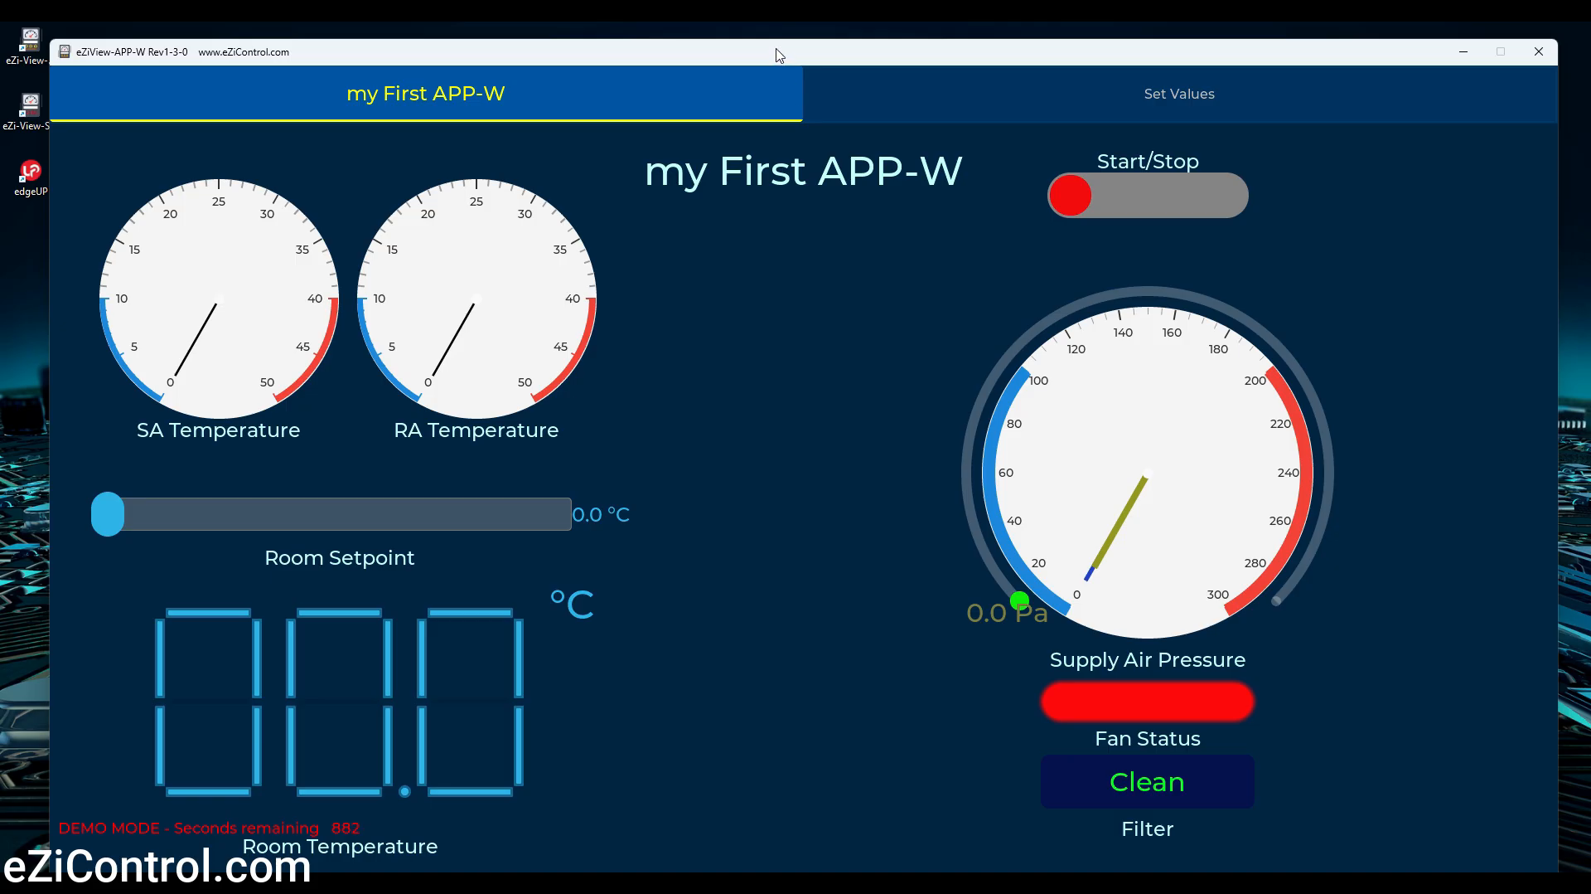
Set the Room Setpoint slider to 22.0 °C and toggle the Start/Stop switch on and off
drag(779, 55, 779, 43)
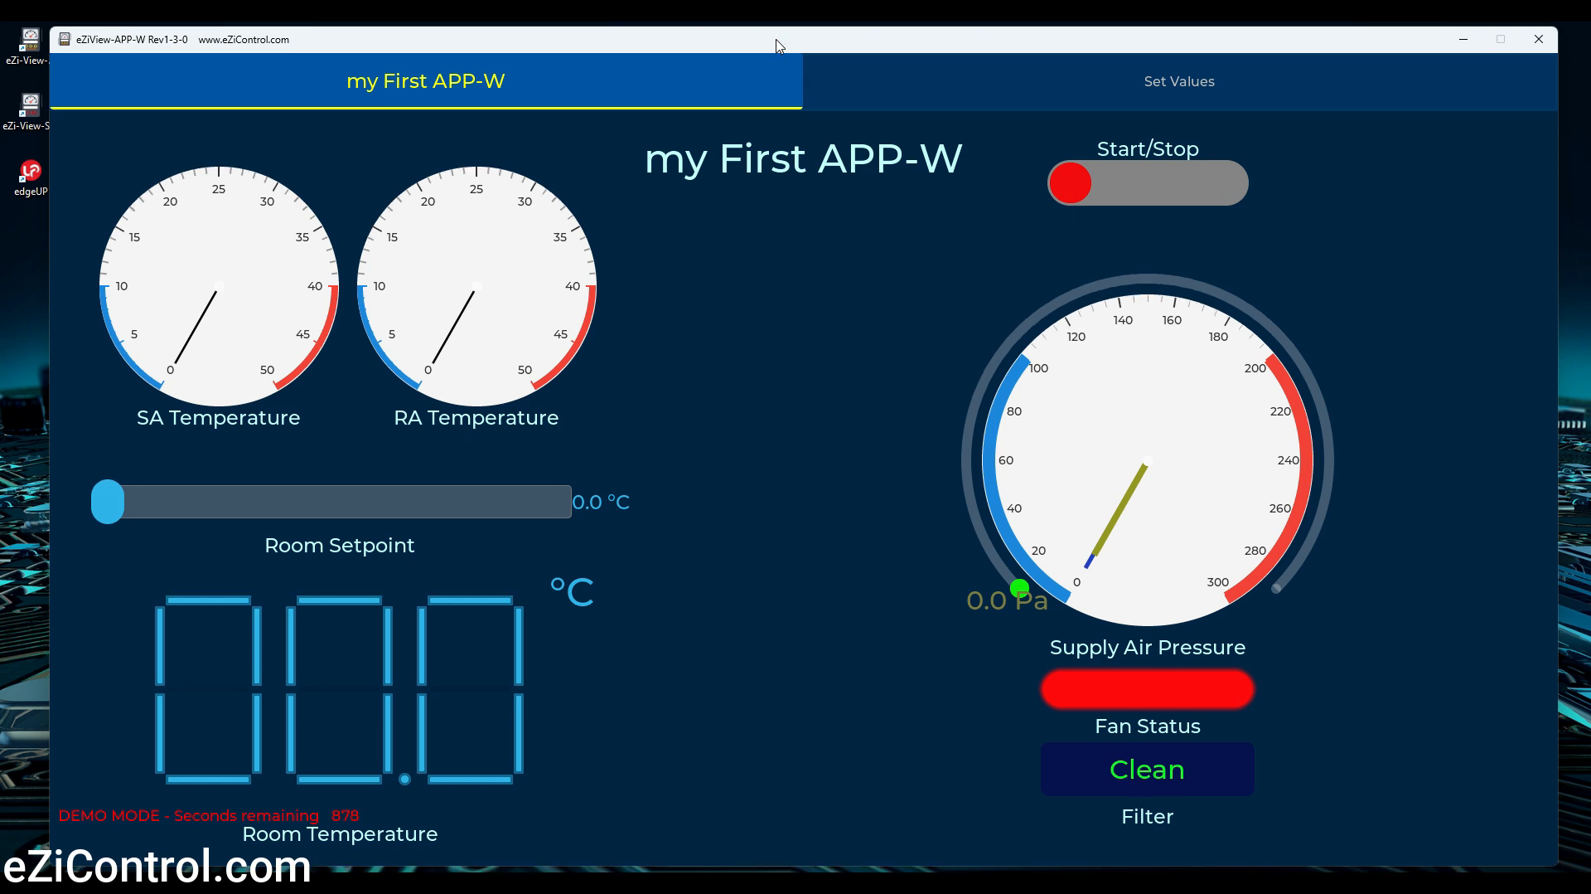
drag(107, 501, 341, 510)
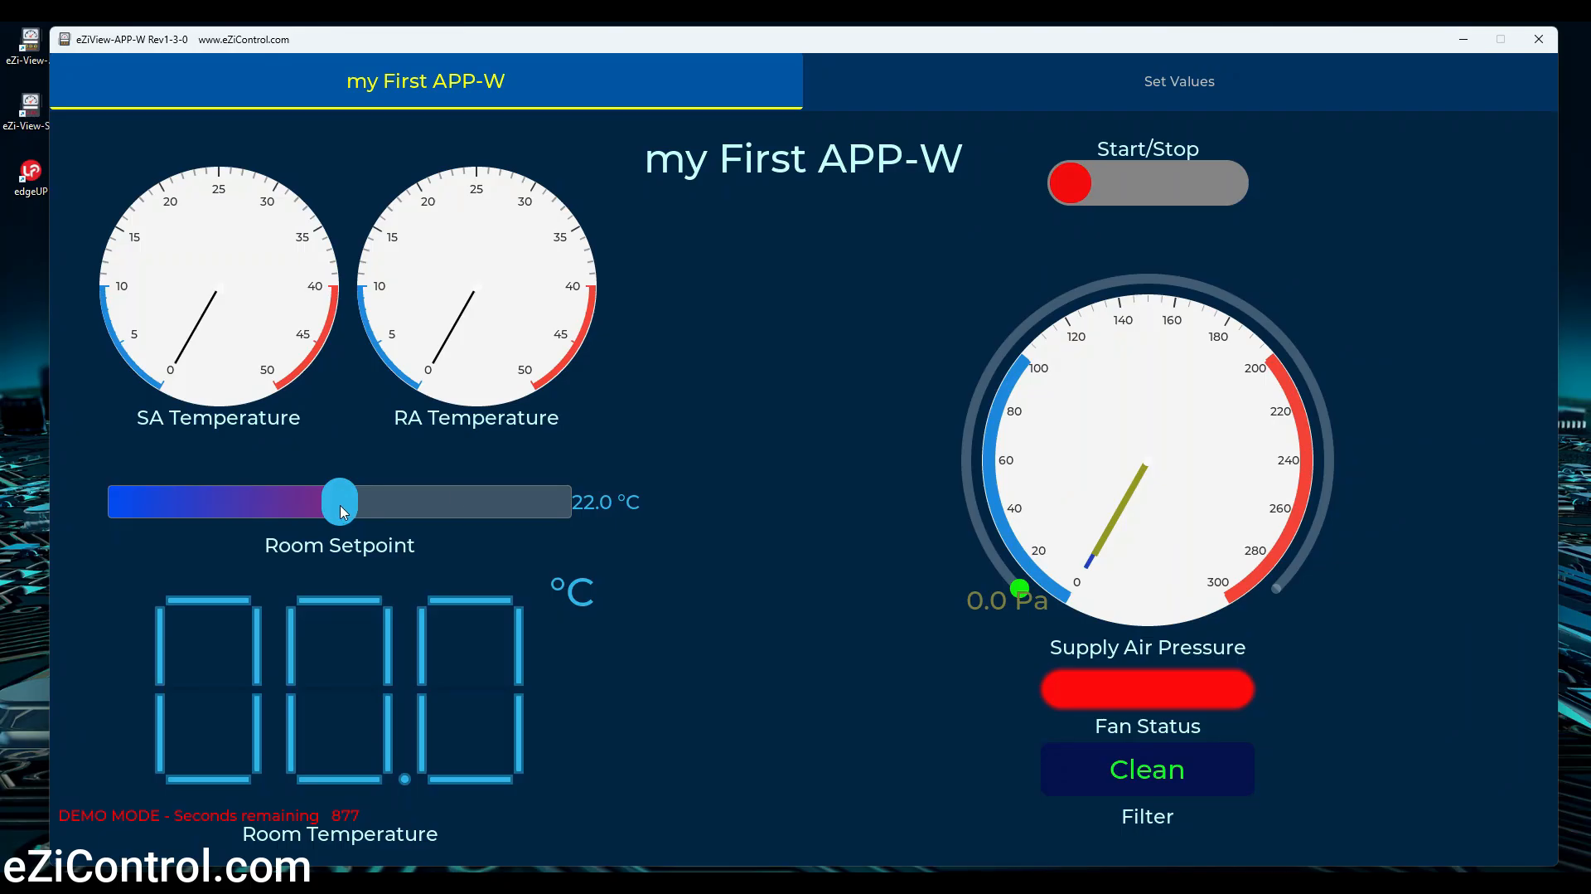
click(1206, 196)
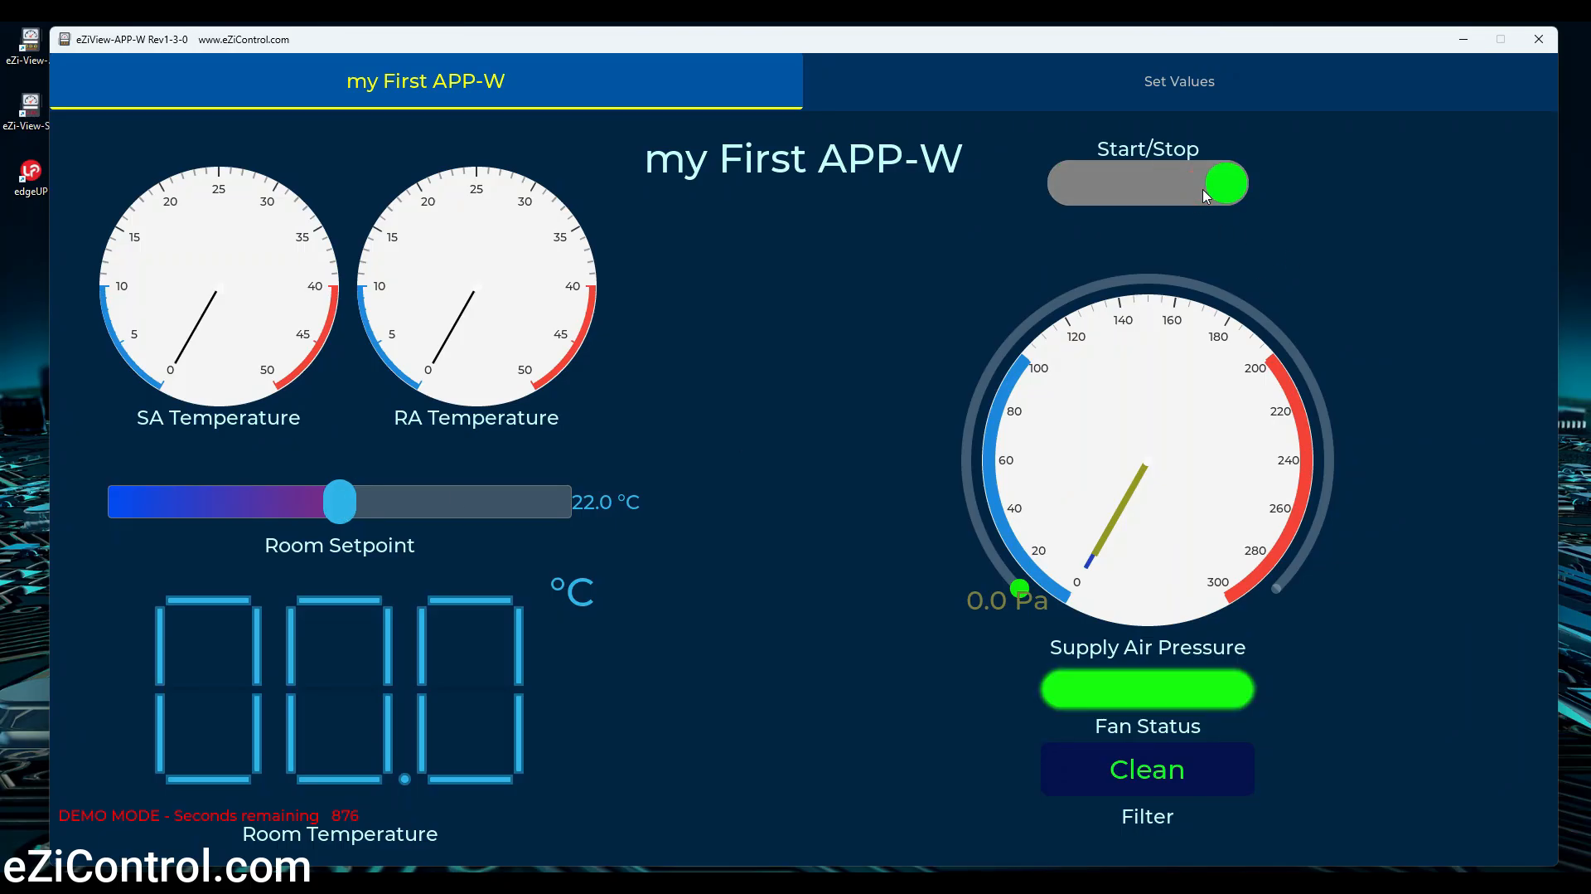
click(1124, 189)
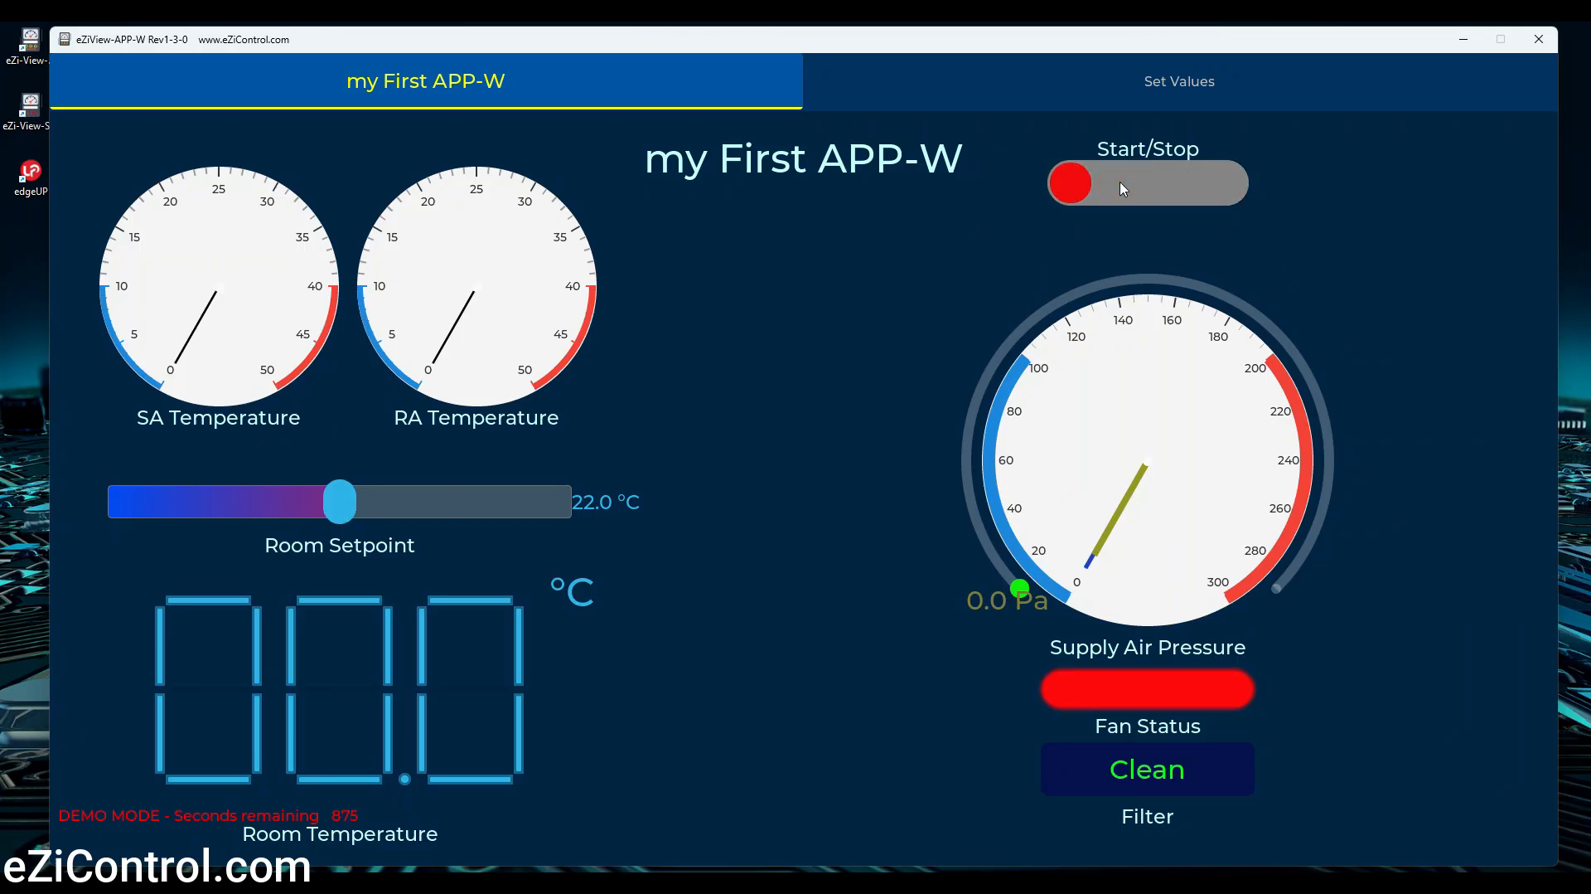
On the Set Values page, set SA Temperature 15.0 °C, RA Temperature 24.0 °C, Room Temperature 22.0 °C and Supply Air Pressure 156.0 Pa
click(1095, 87)
drag(199, 702, 213, 479)
drag(399, 703, 409, 544)
drag(202, 481, 206, 634)
drag(403, 546, 409, 603)
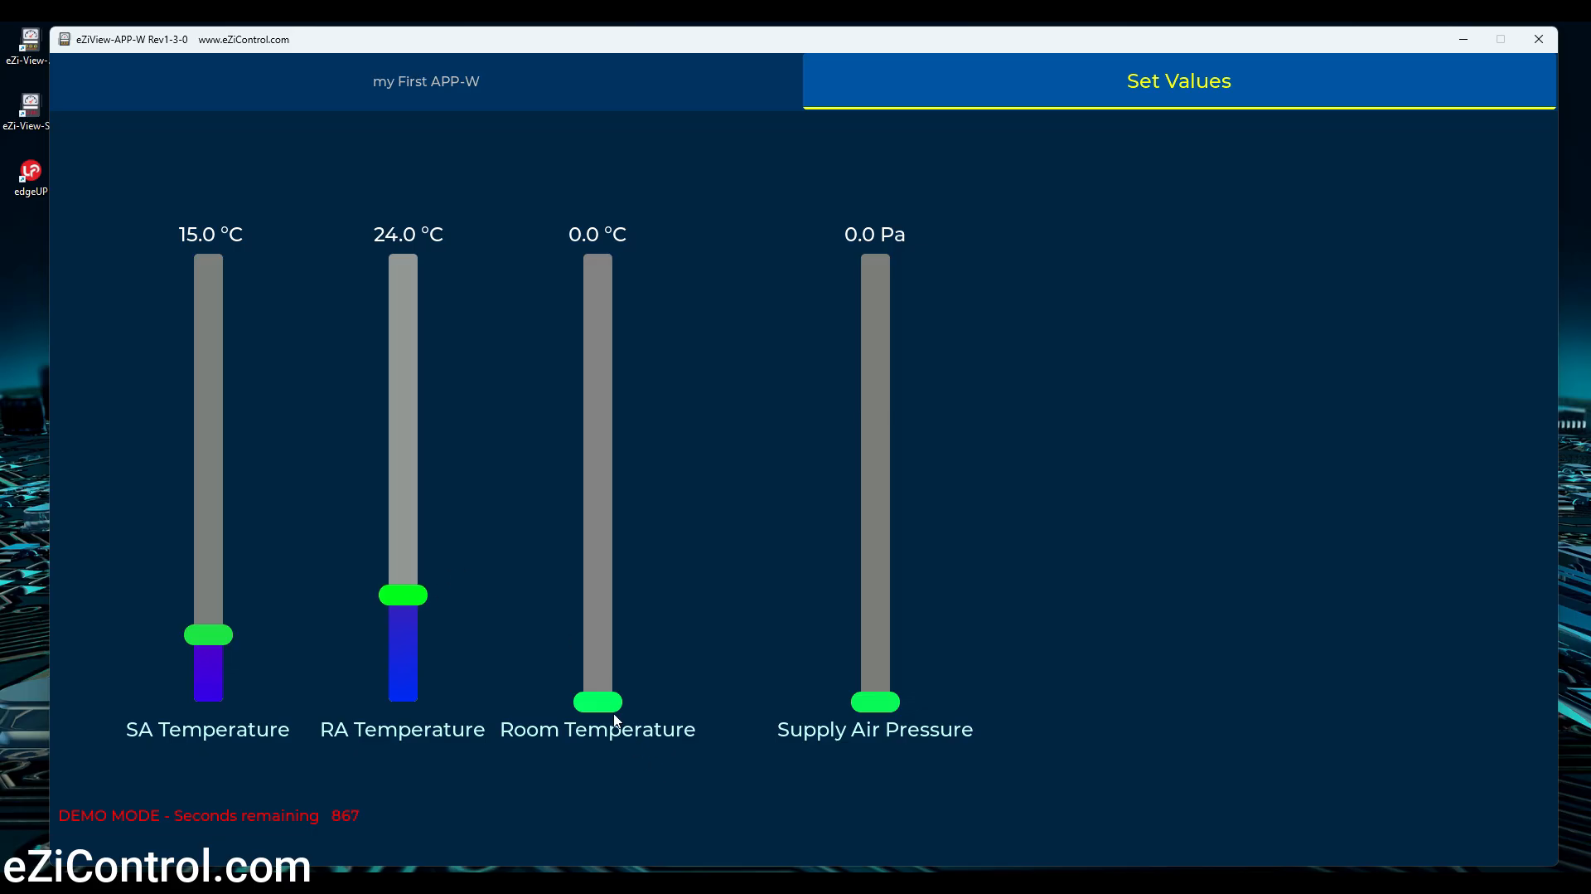
drag(609, 701, 621, 607)
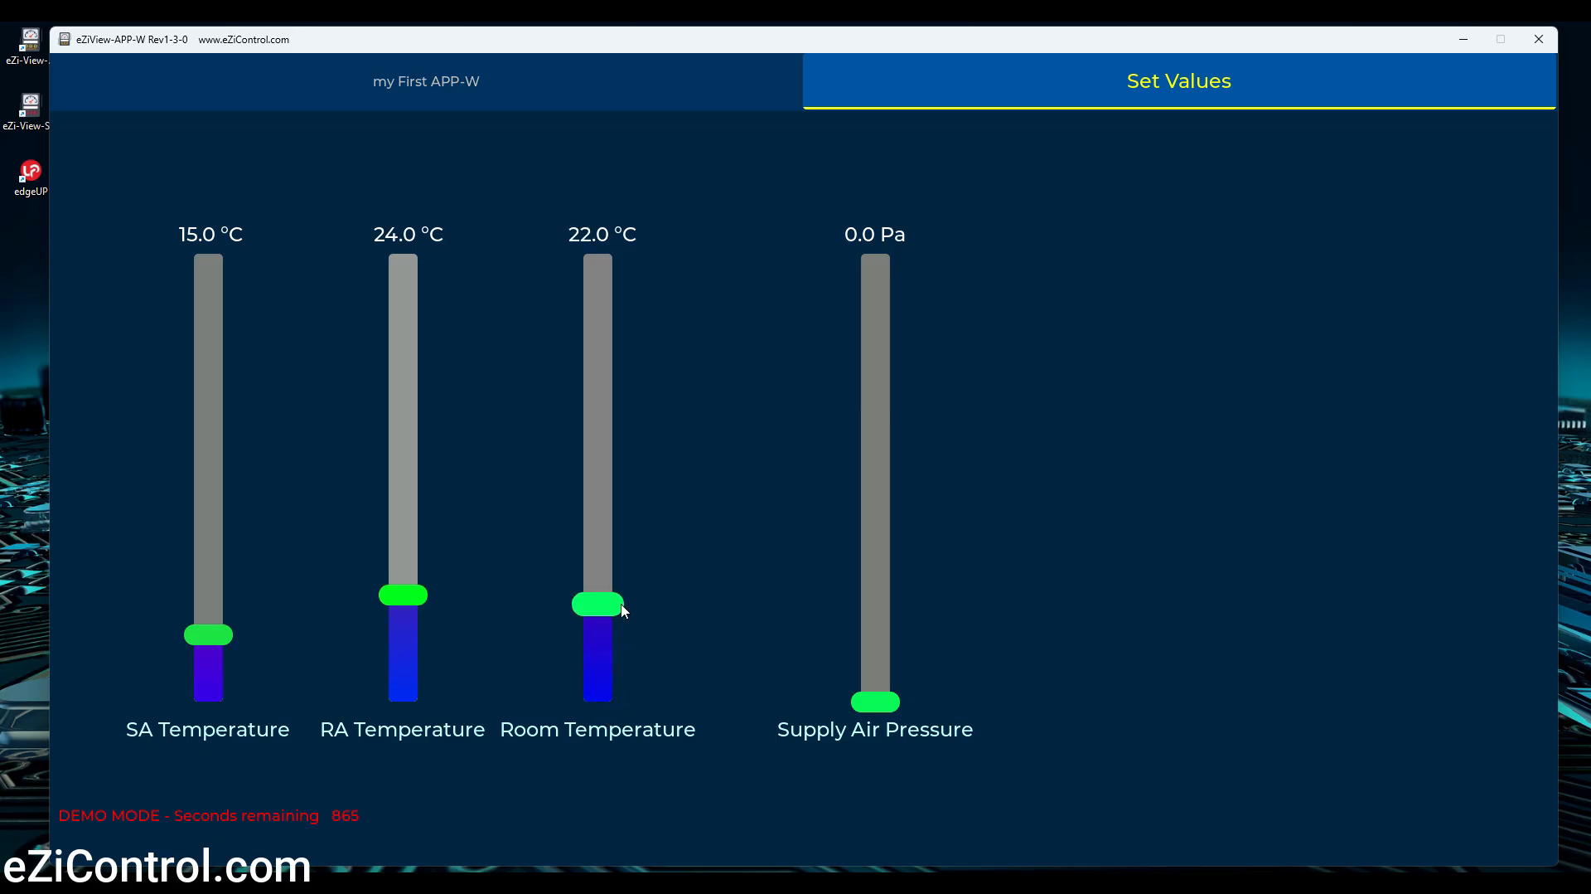
drag(865, 711, 900, 474)
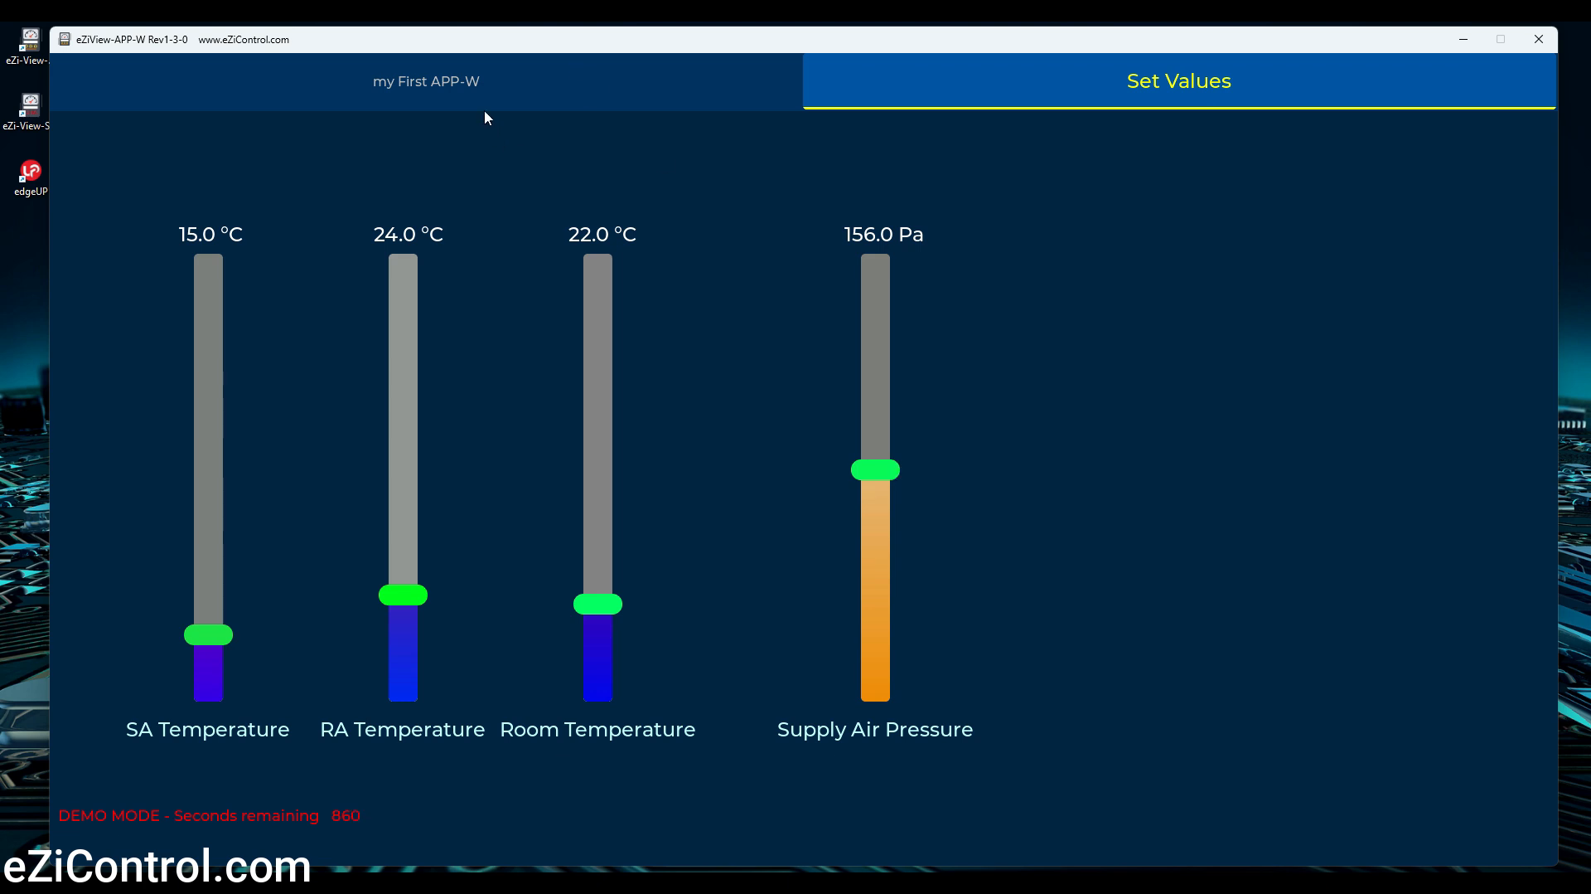
Back on the my First APP-W page, switch Start/Stop on and set the Supply Air Pressure setpoint to 138.0 Pa
click(482, 86)
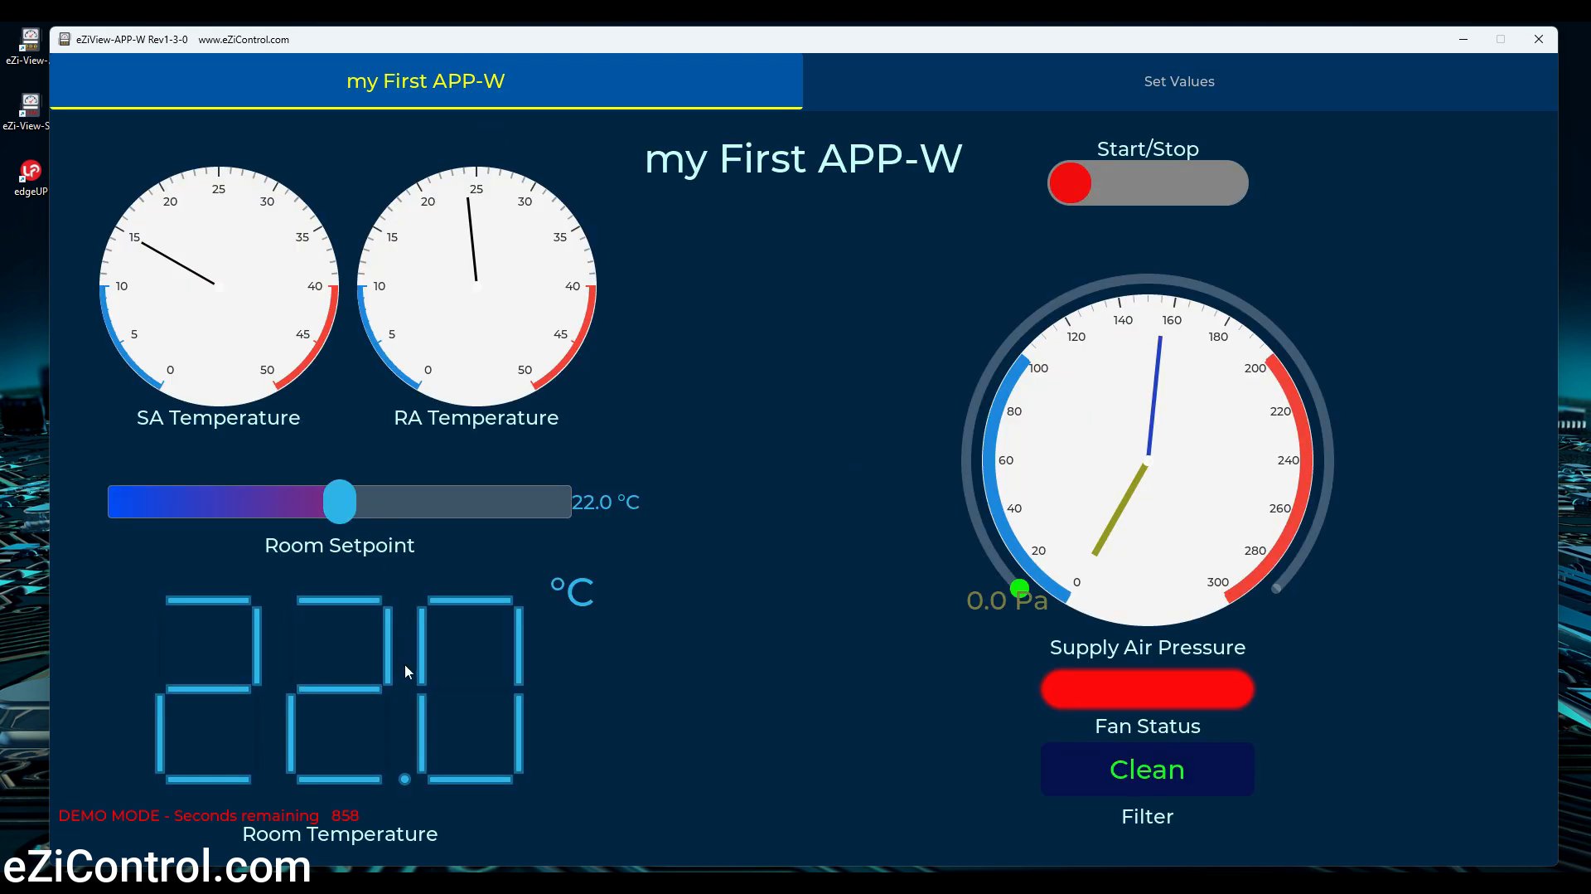
click(1229, 189)
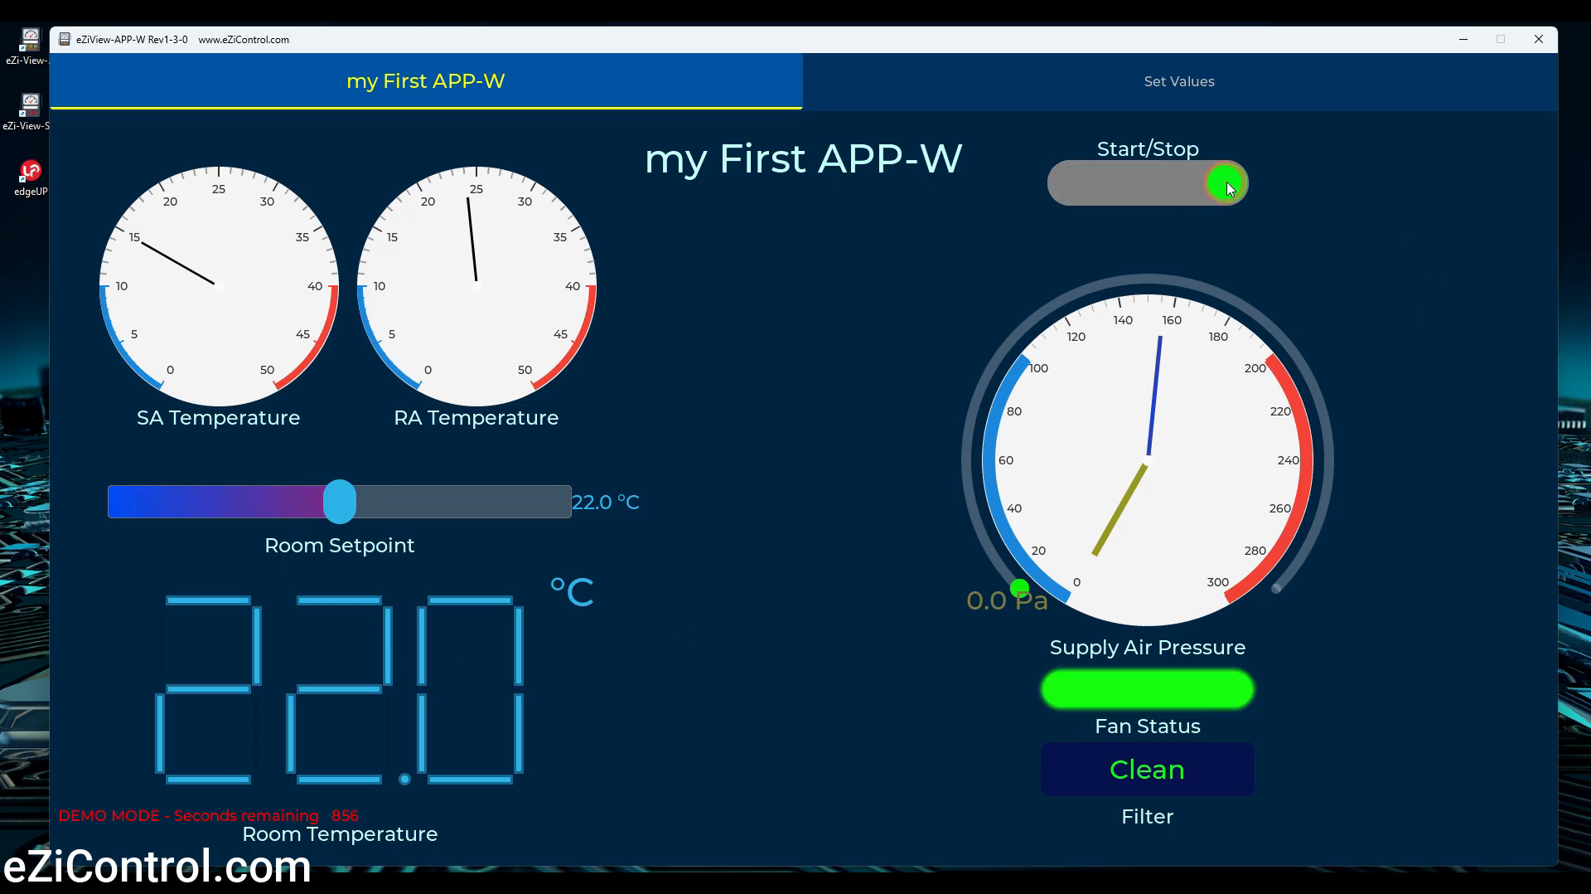
drag(1007, 573, 1181, 301)
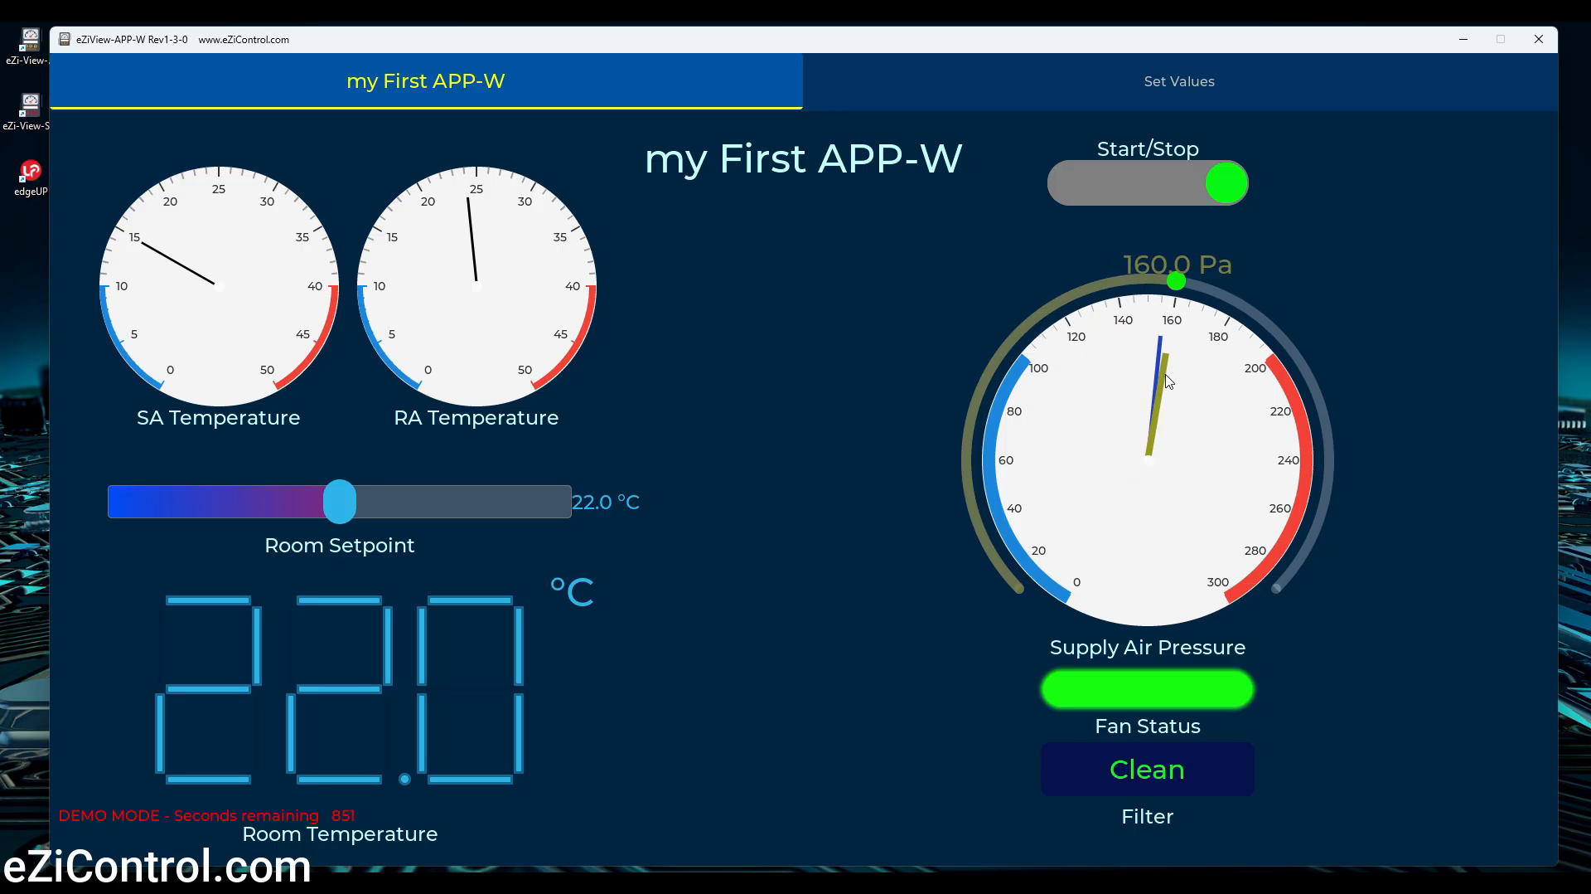
drag(1178, 283, 1115, 286)
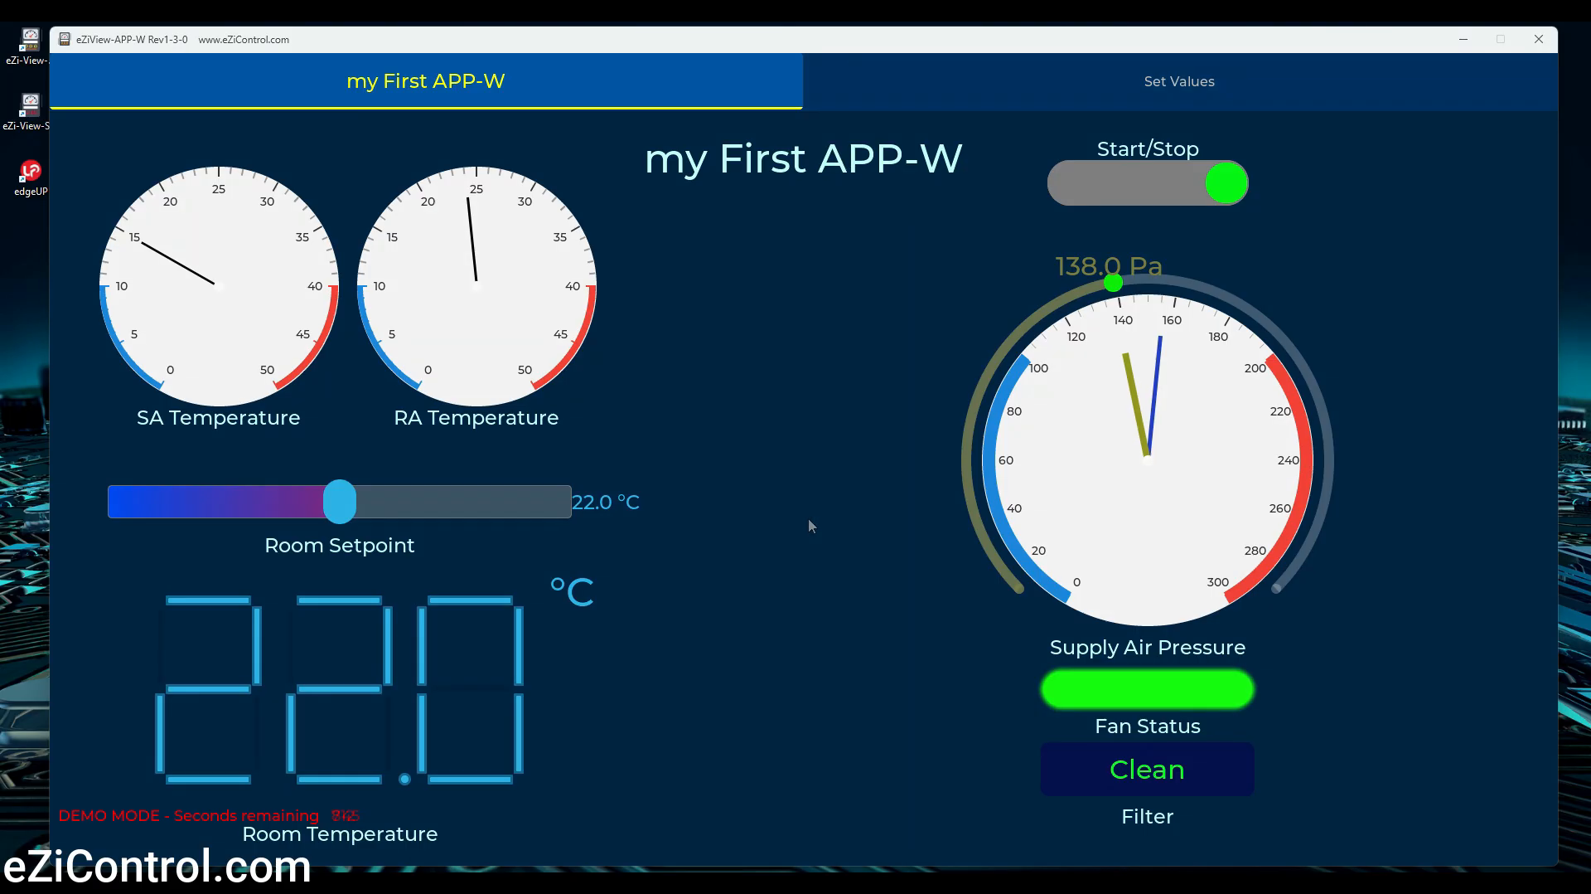
Open the simulator console and write value 28 to register 6 with Set Value (riv)
click(913, 842)
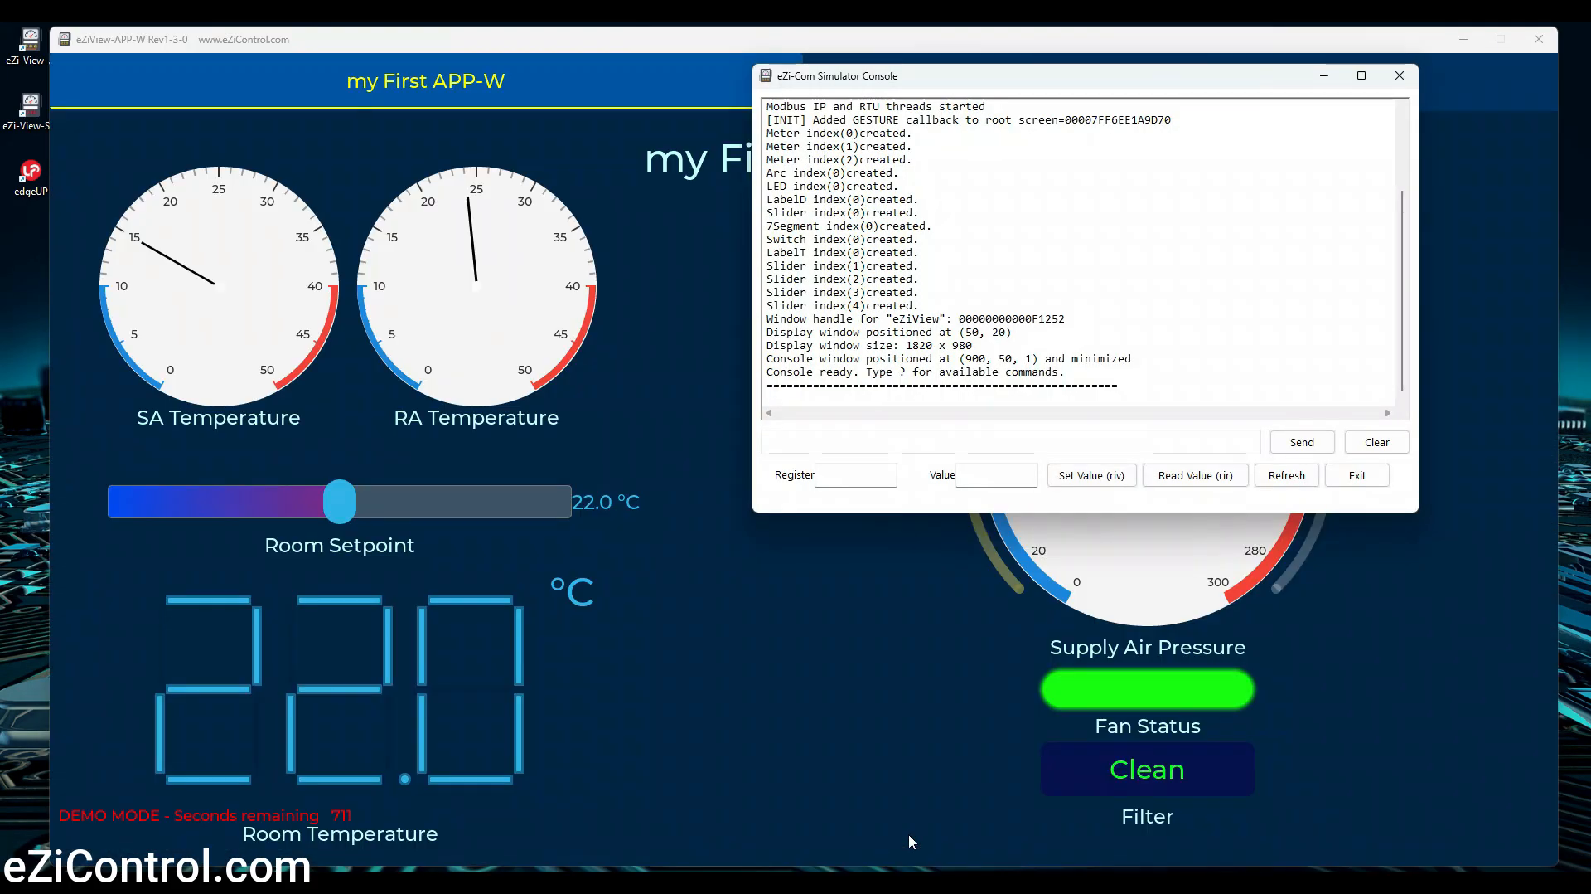
drag(1061, 80, 1001, 300)
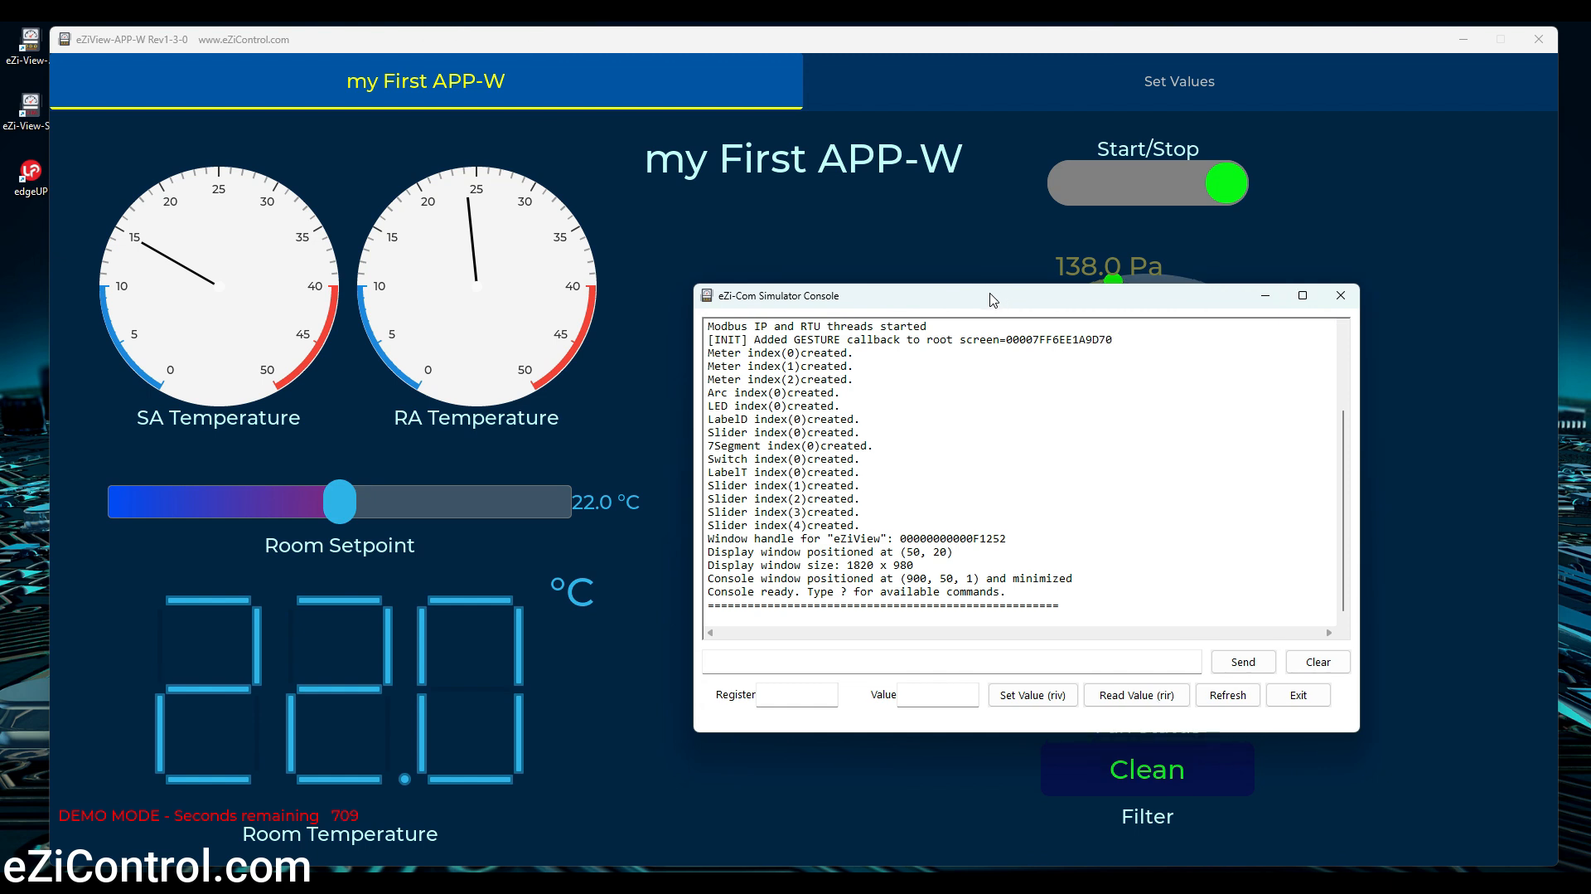
click(792, 698)
click(927, 695)
click(1037, 696)
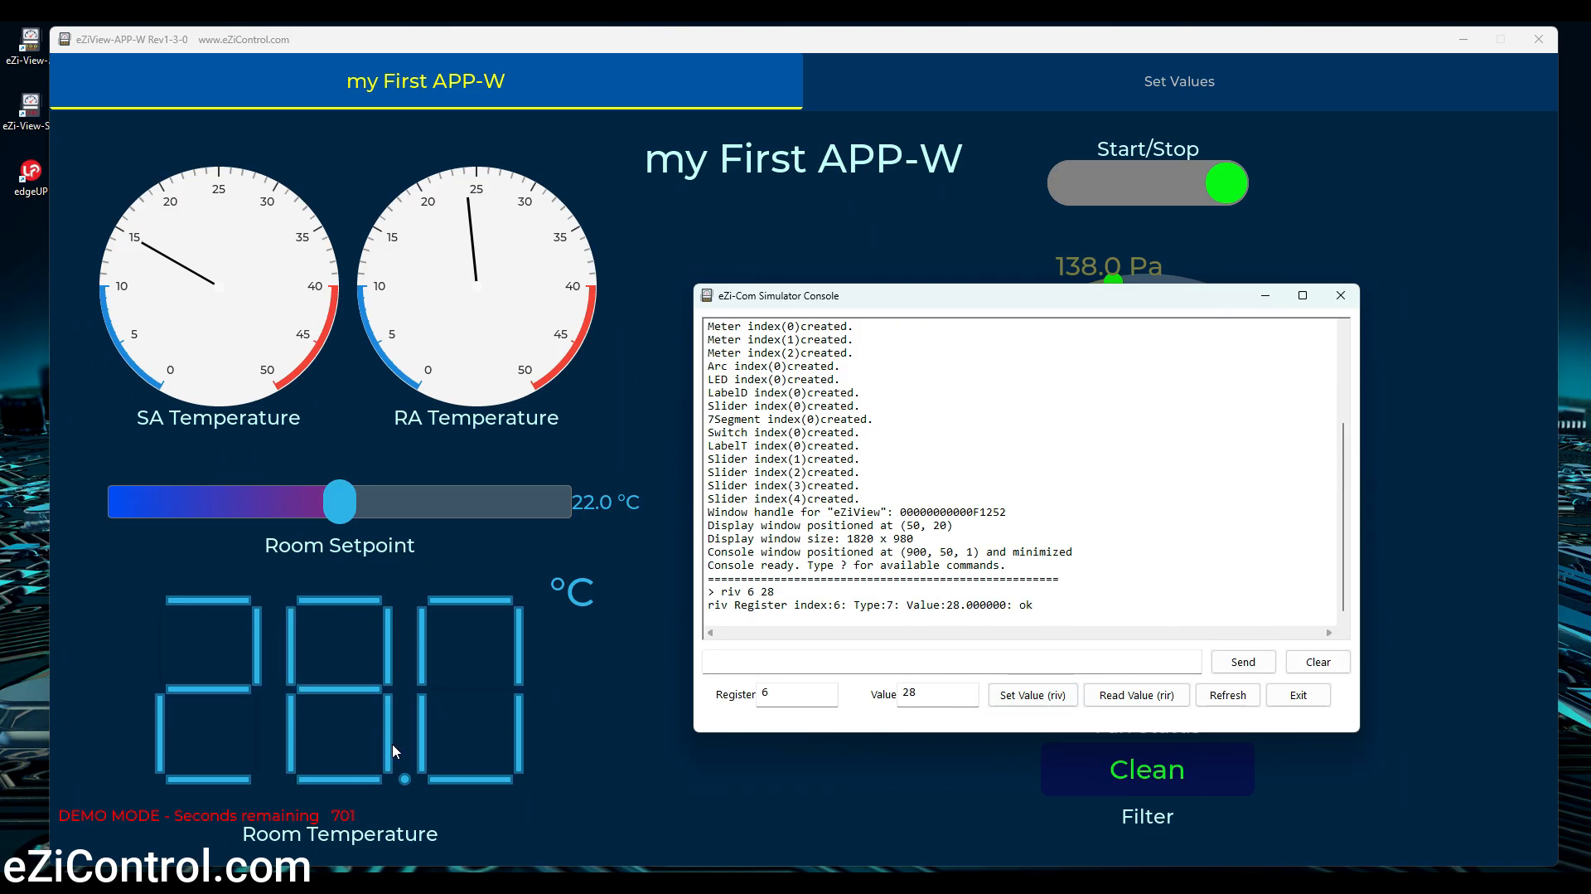
Write value 21 to register 6 and exit the simulator console
double_click(945, 695)
text(21)
click(1028, 698)
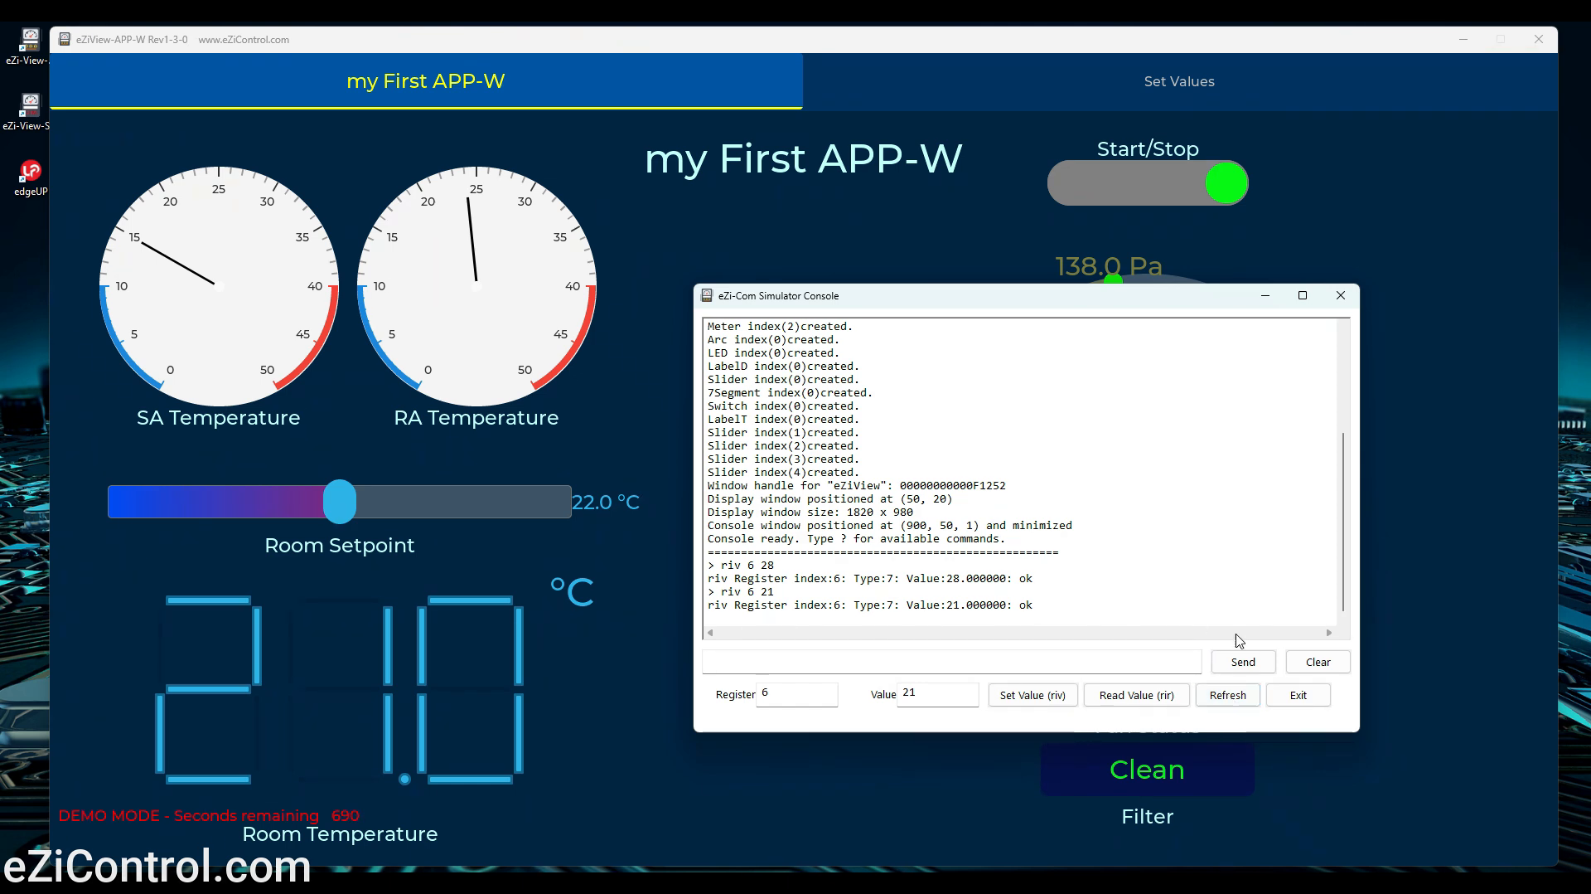
click(1299, 695)
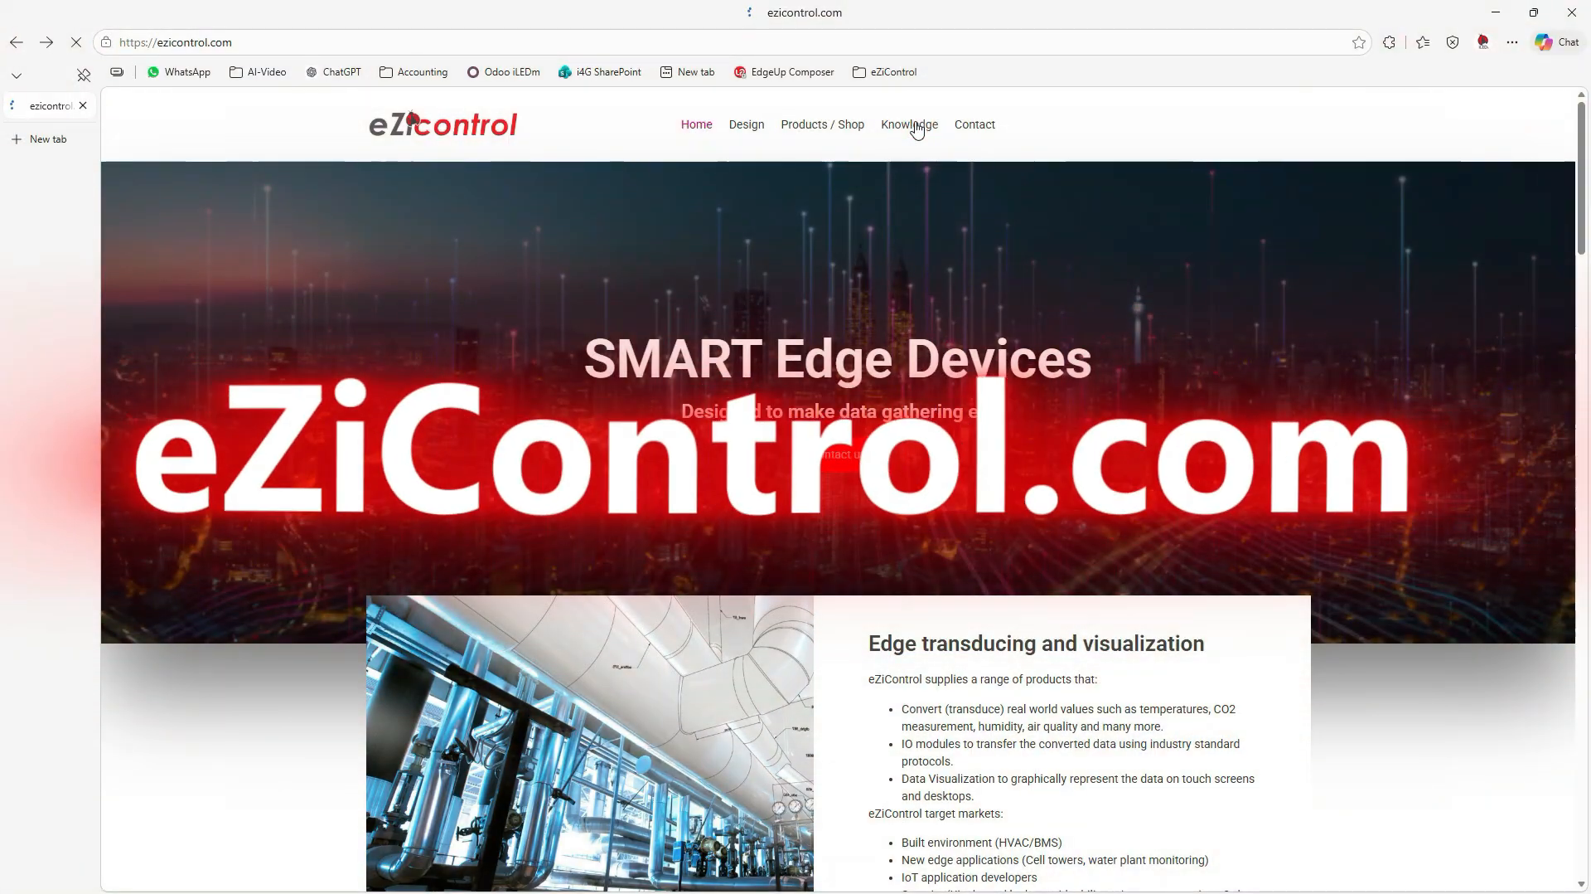
Switch to the eZiControl website in the browser and open its Knowledge page
click(911, 124)
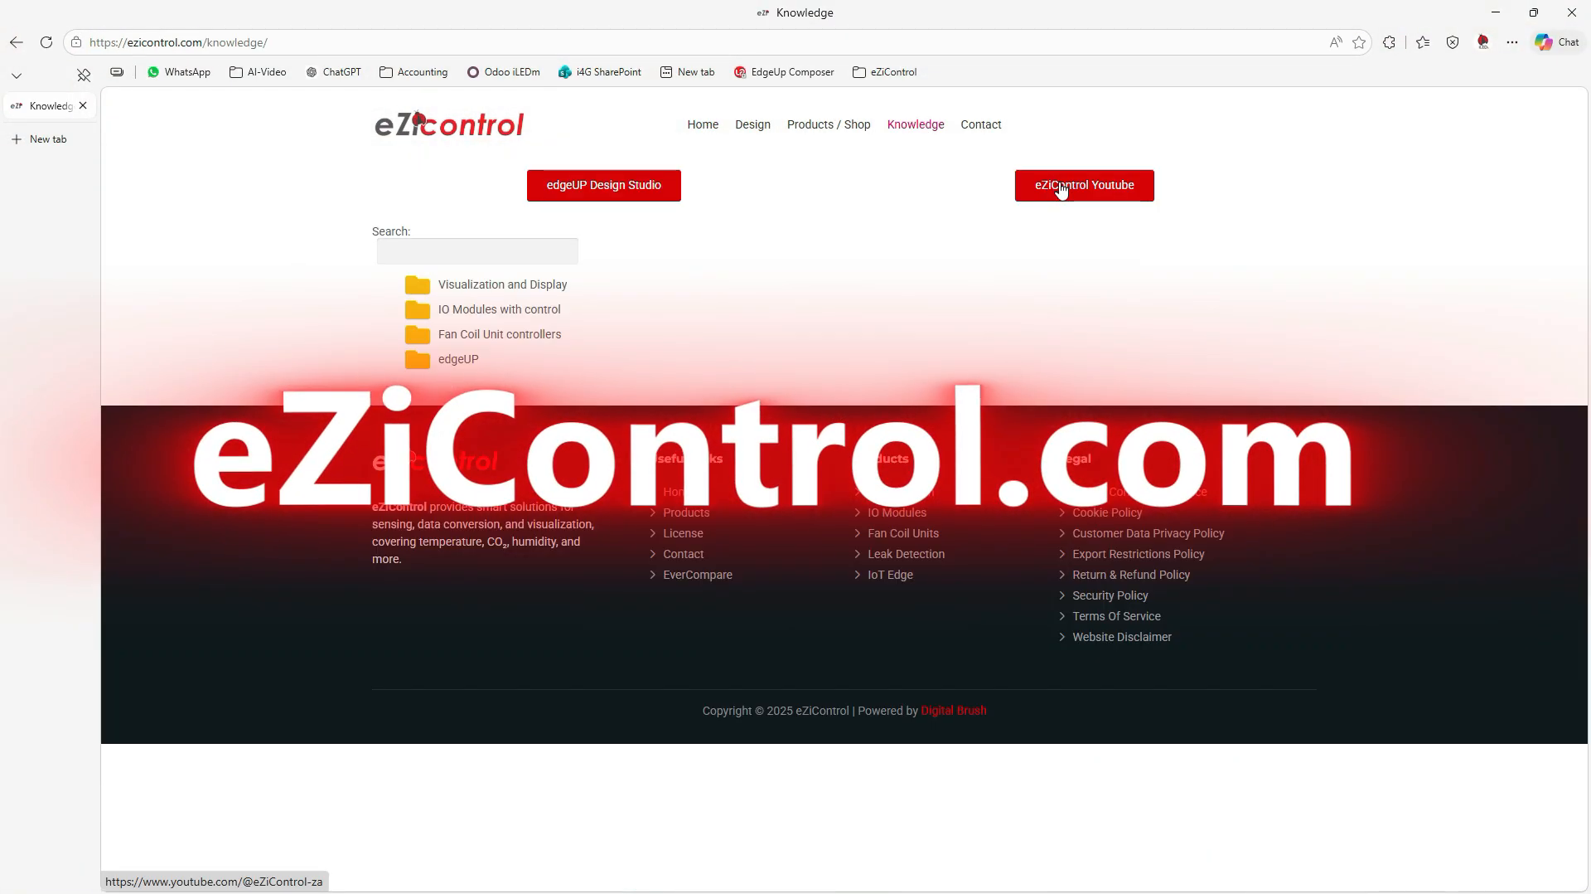